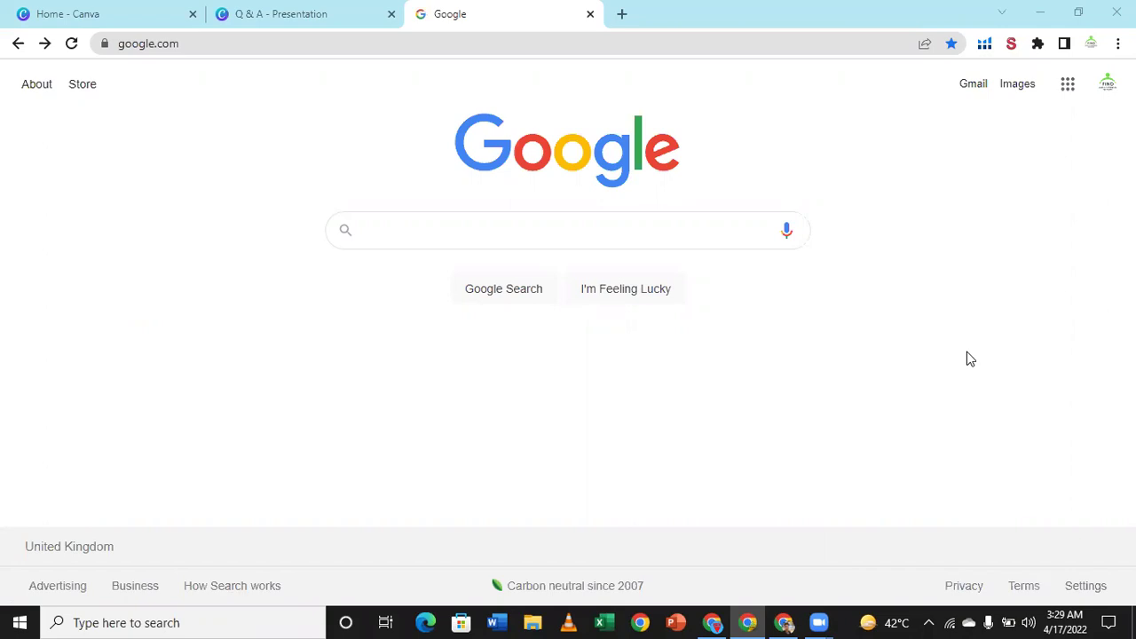
# - Open Blogger from the list of Google apps
pyautogui.click(1068, 86)
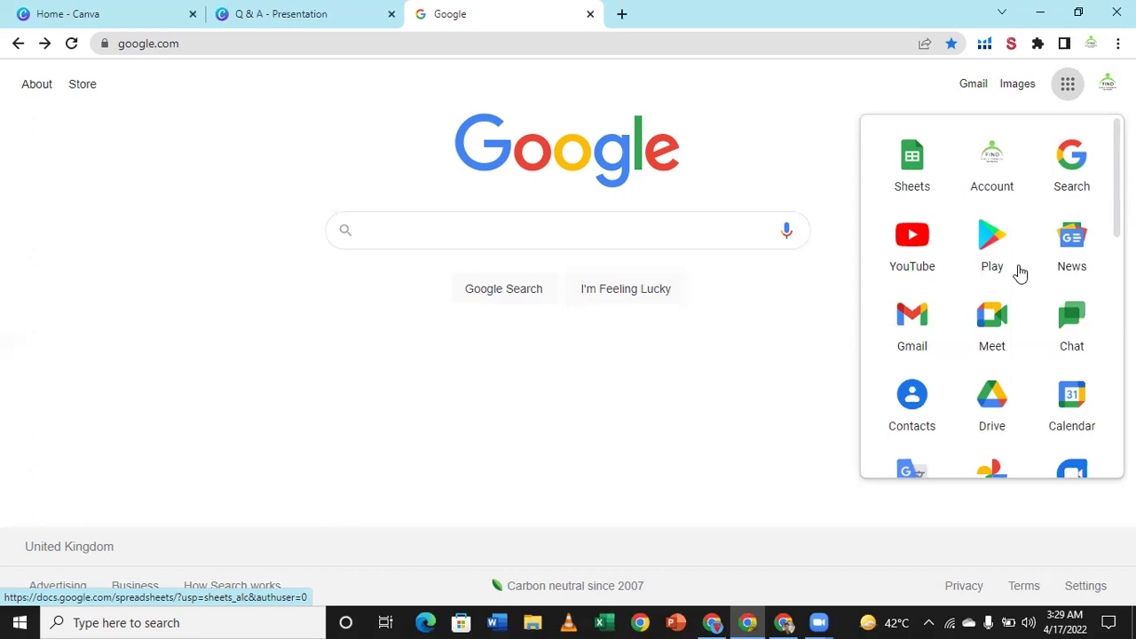
pyautogui.scroll(-2, 1030, 330)
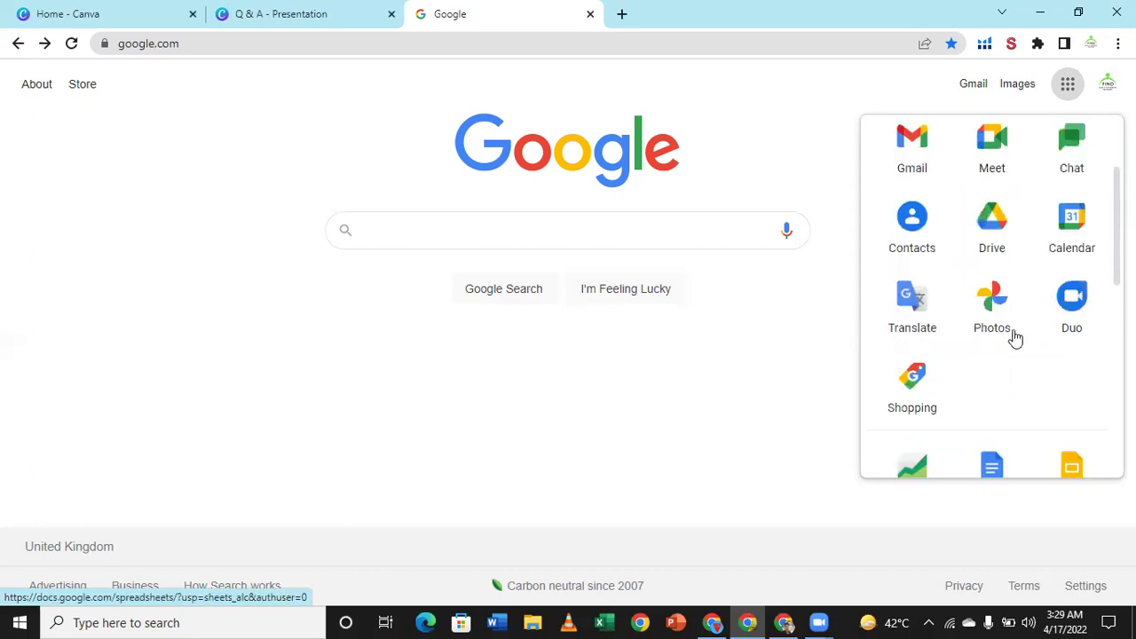
pyautogui.scroll(-3, 1015, 335)
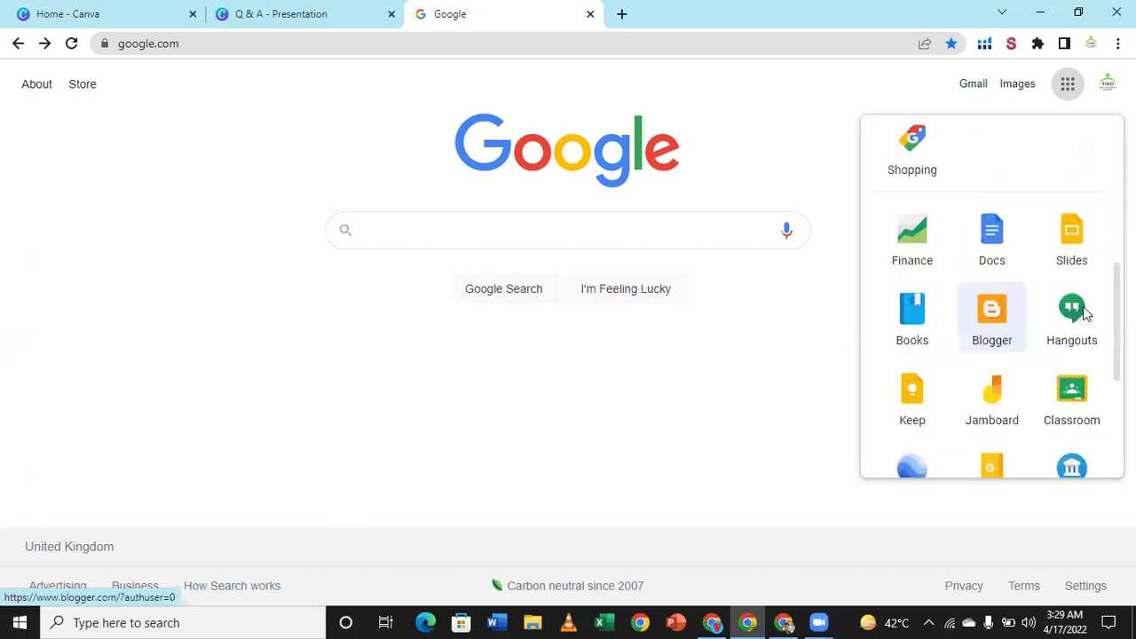
pyautogui.click(1006, 327)
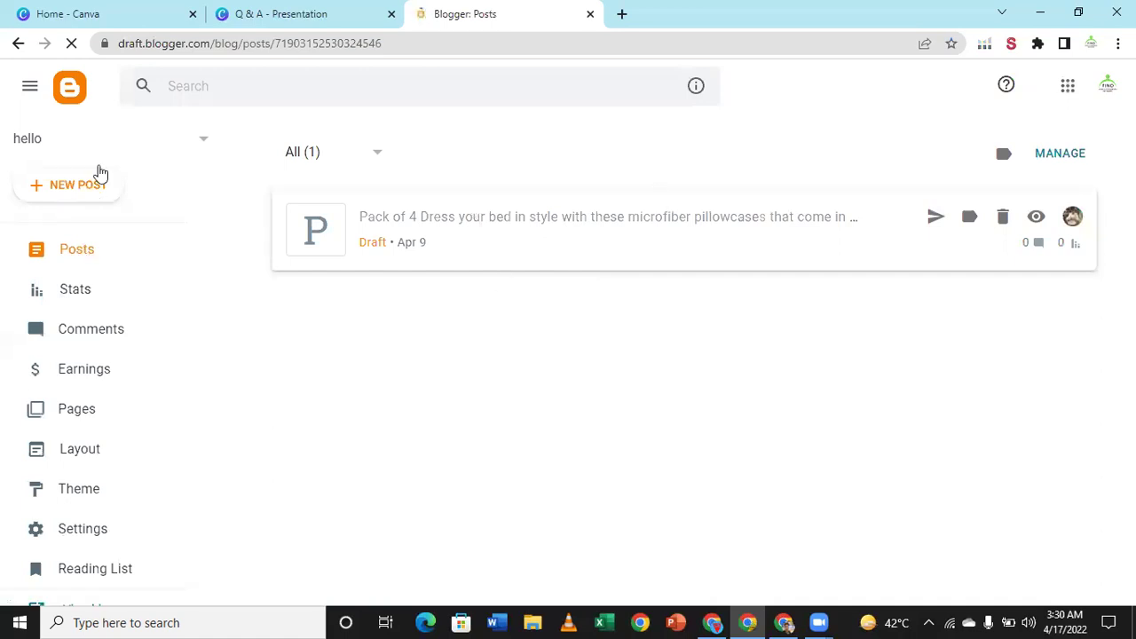
# - Start a new blog and give it the title "Virtual Assistant Service", correcting the spelling and capitalisation
pyautogui.click(165, 158)
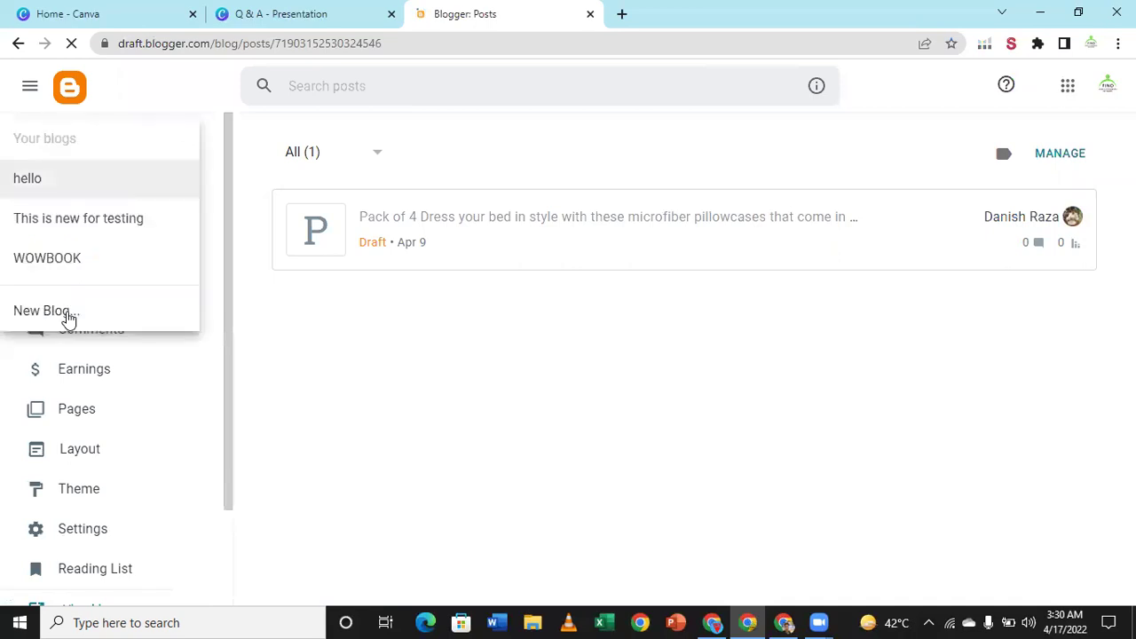
pyautogui.click(70, 318)
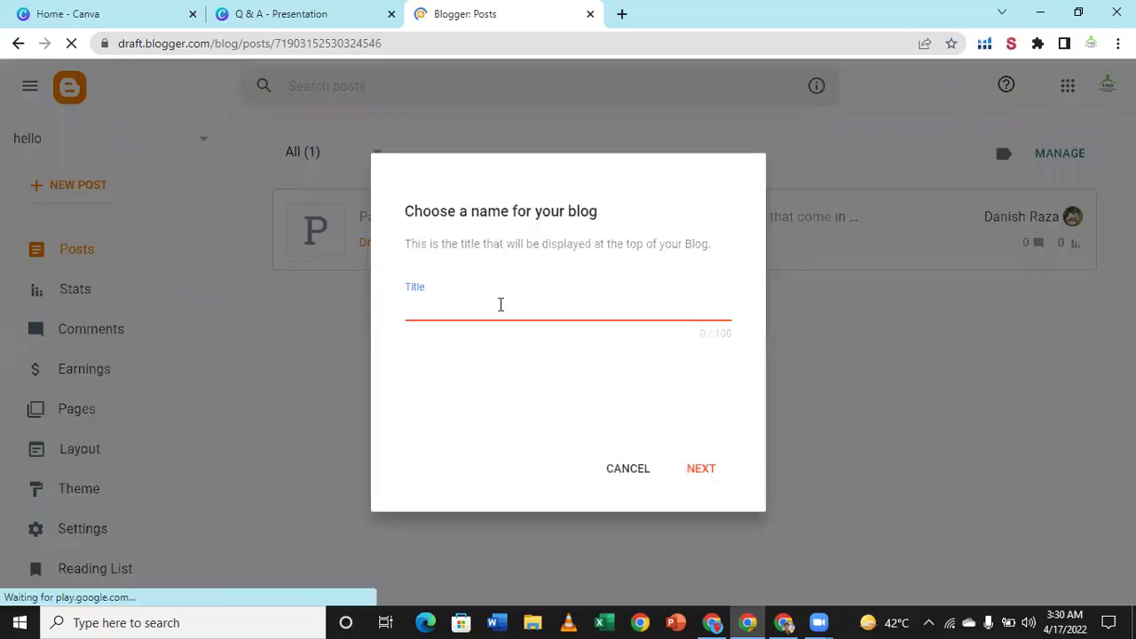
pyautogui.write('Virtual Assistant serivce')
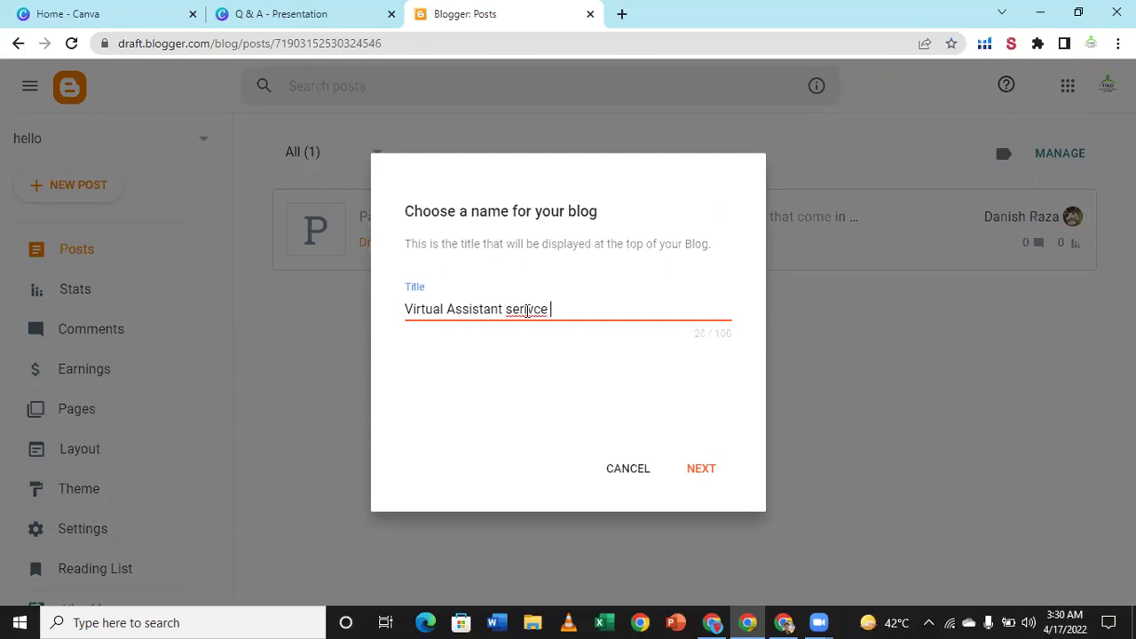
pyautogui.rightClick(532, 310)
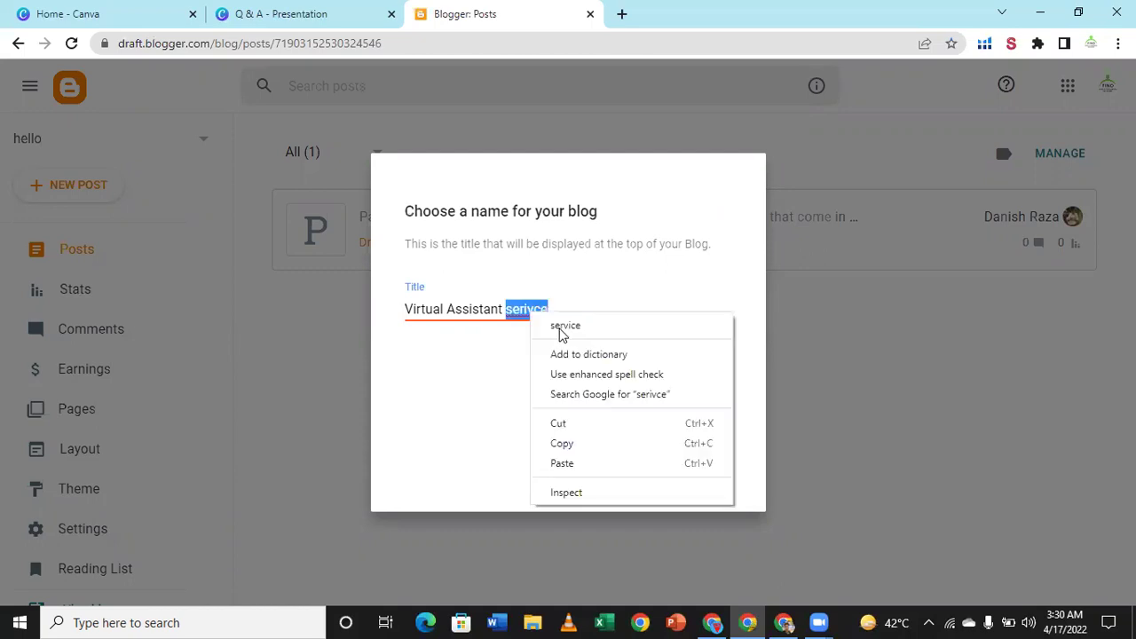
pyautogui.click(561, 327)
pyautogui.press('Return')
pyautogui.press('BackSpace')
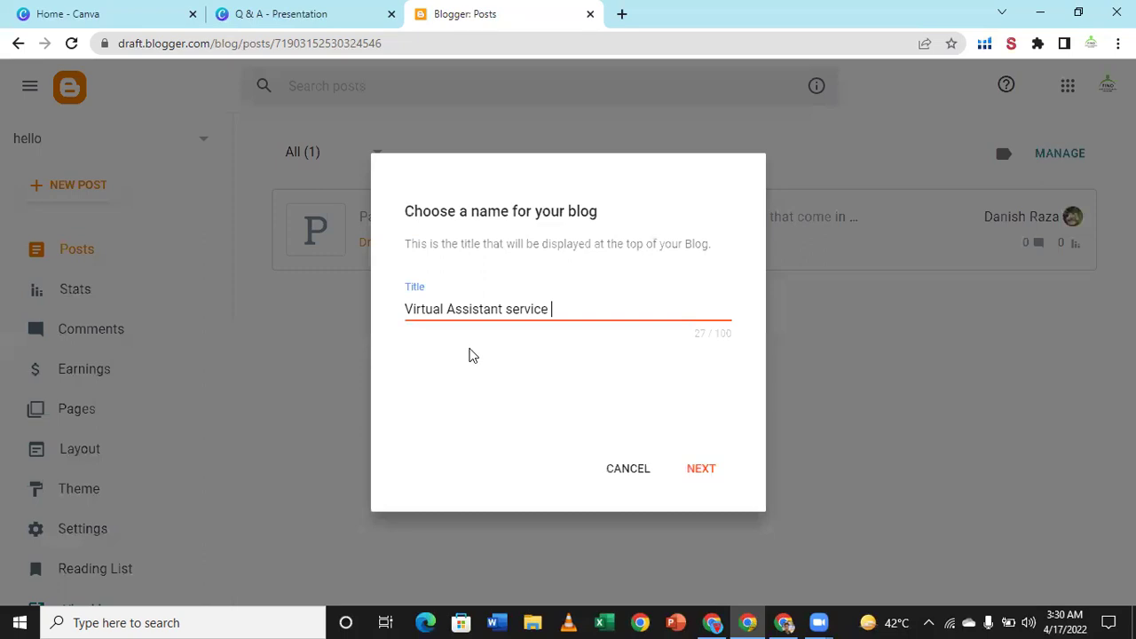
pyautogui.click(514, 309)
pyautogui.press('BackSpace')
pyautogui.write('S')
pyautogui.press('End')
pyautogui.click(701, 471)
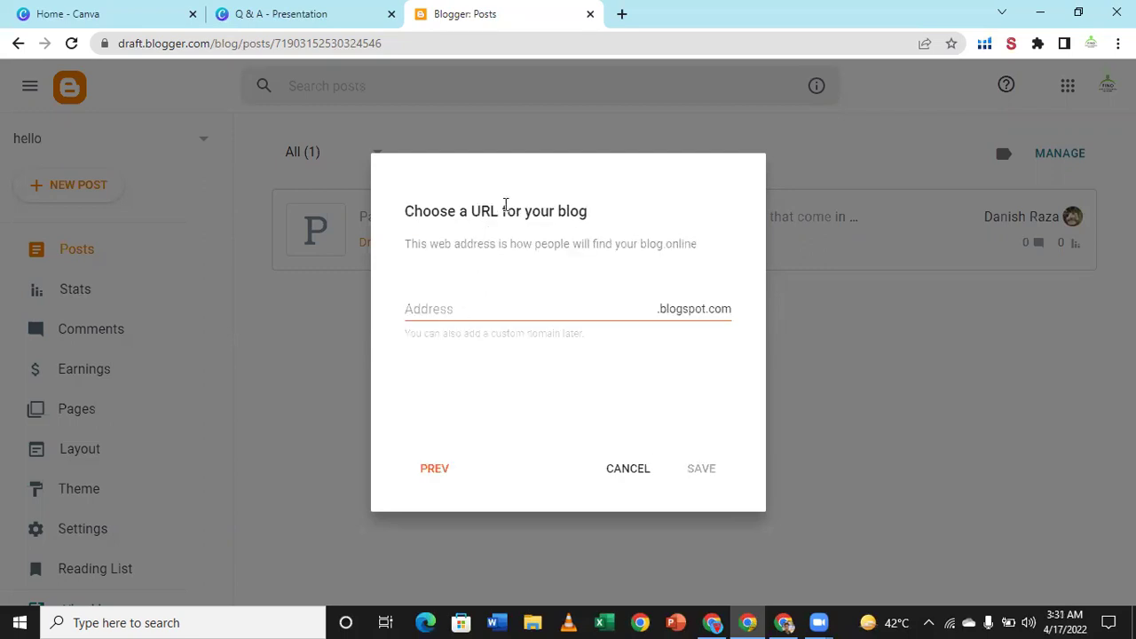
# - Set the blog's blogspot.com address to the owner's full name followed by "VA" and save the new blog
pyautogui.click(468, 308)
pyautogui.write('Danishraza')
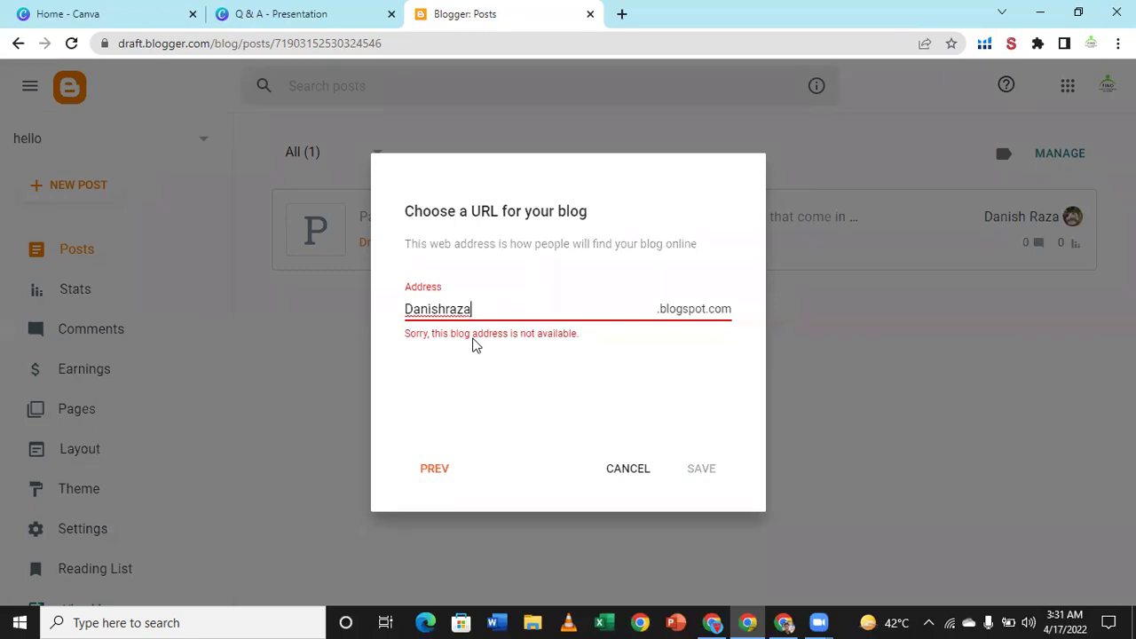
pyautogui.write('VA')
pyautogui.click(524, 380)
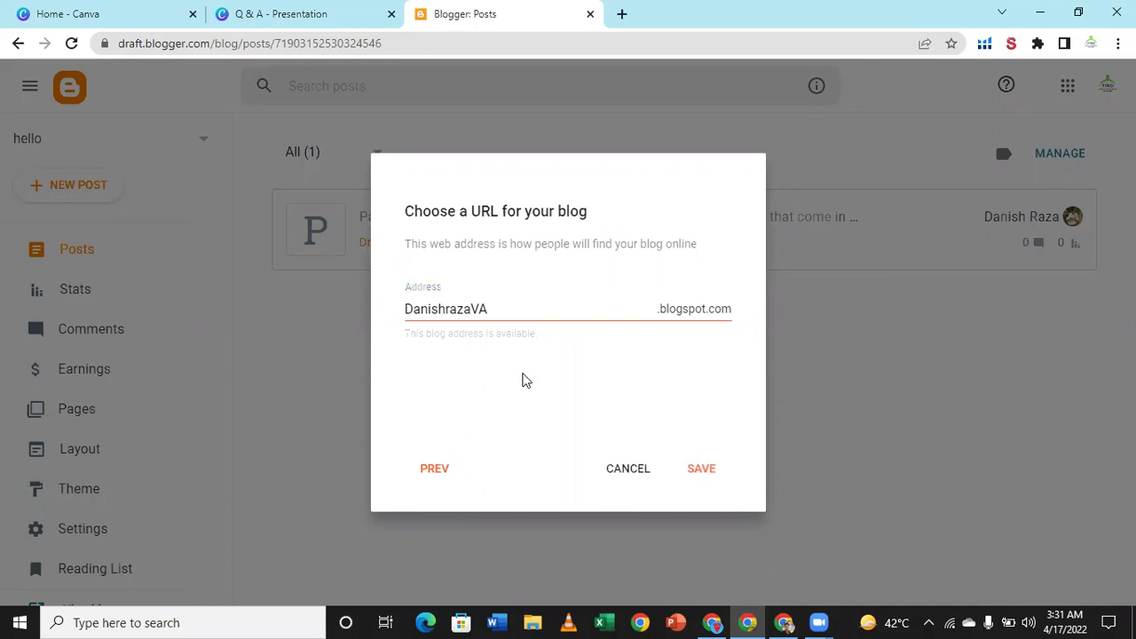
pyautogui.click(702, 470)
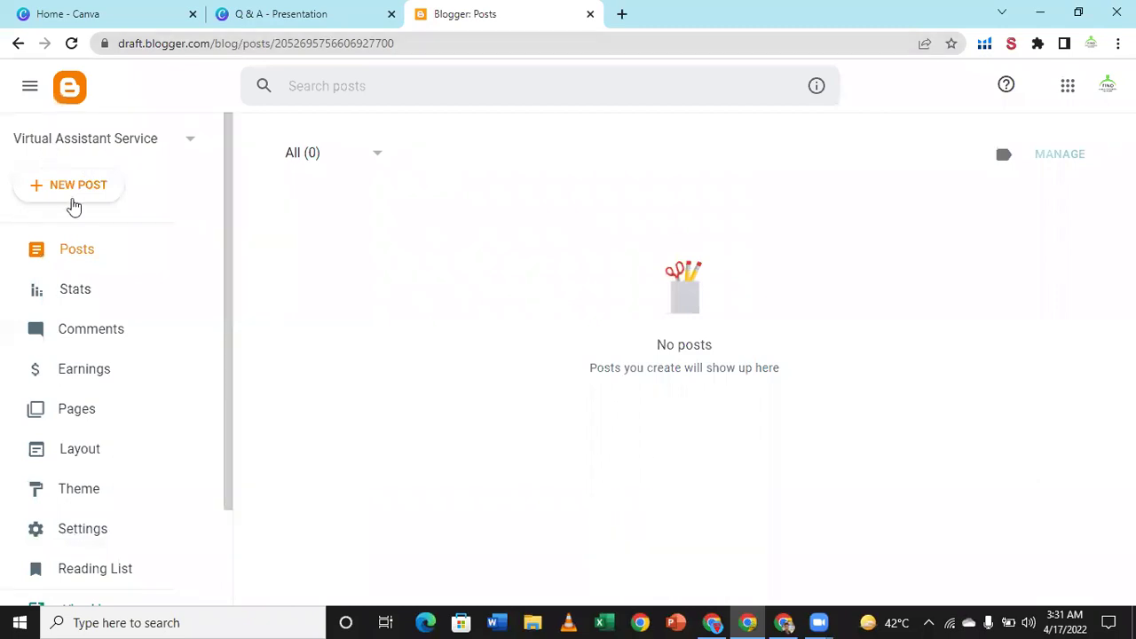
# - View the new blog's public page and check its web address
pyautogui.scroll(-2, 105, 502)
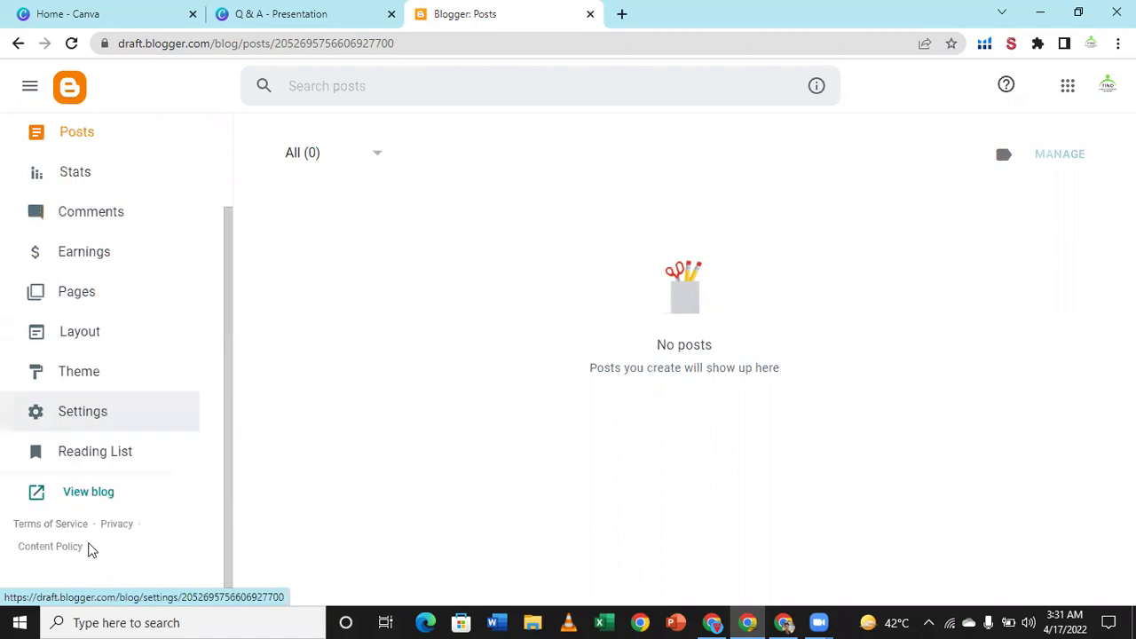
pyautogui.scroll(2, 89, 546)
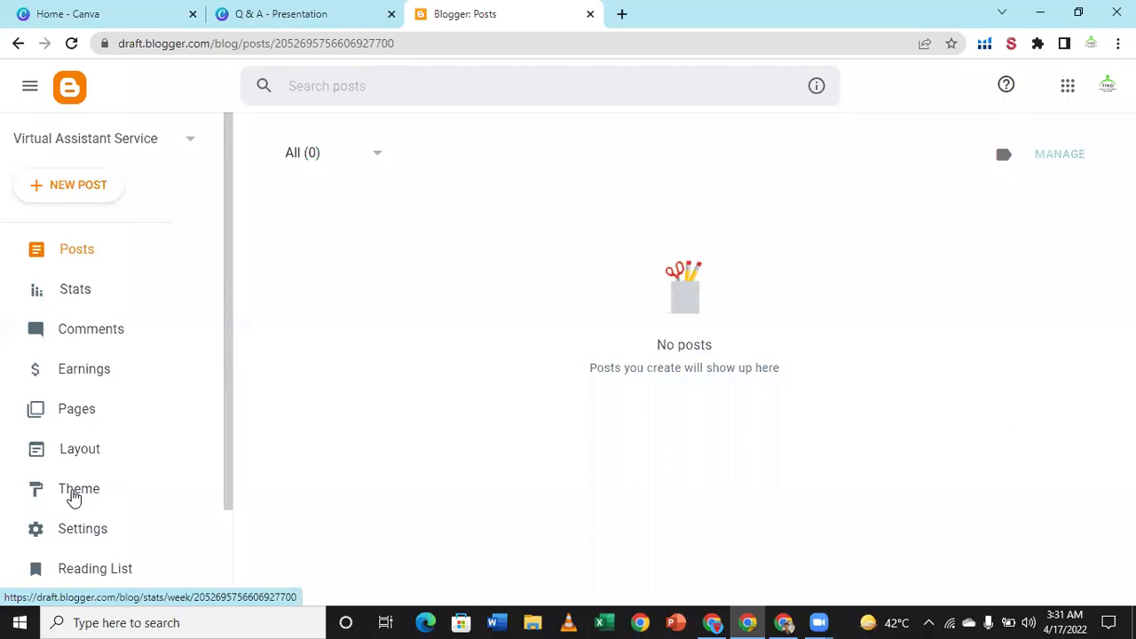
pyautogui.scroll(-2, 75, 499)
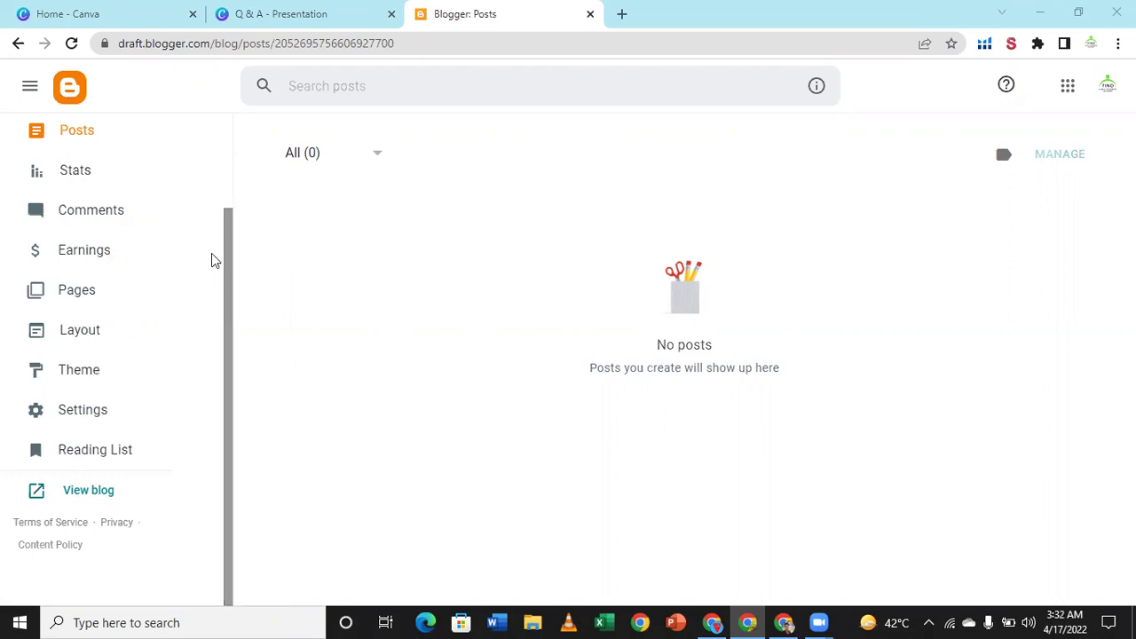
pyautogui.scroll(2, 213, 255)
pyautogui.scroll(-1, 213, 255)
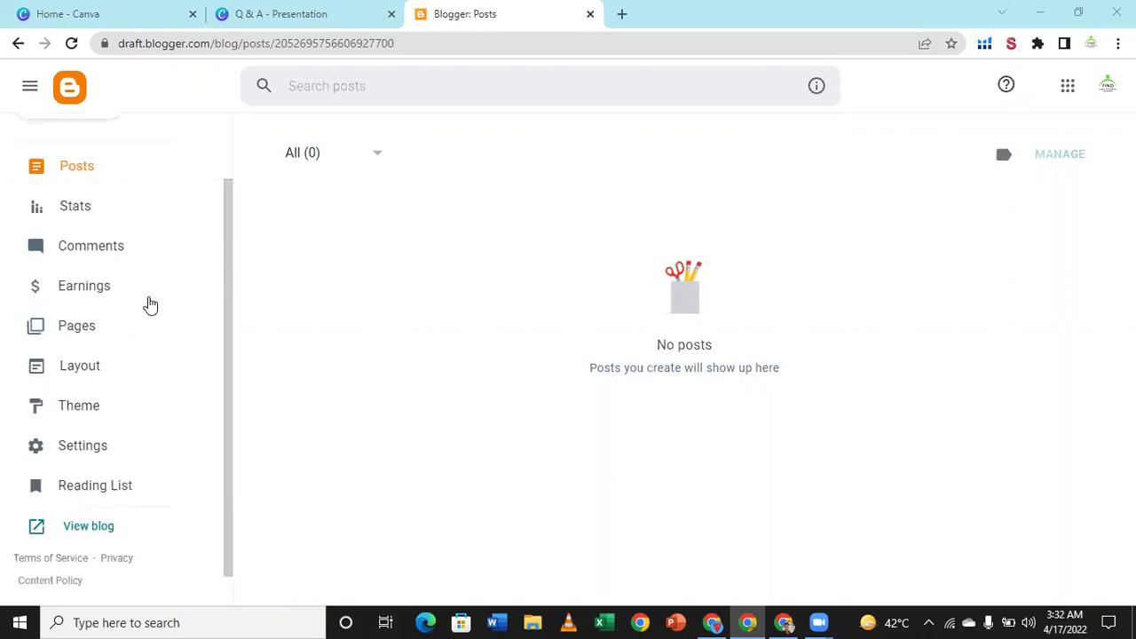
pyautogui.scroll(1, 155, 293)
pyautogui.scroll(-2, 127, 484)
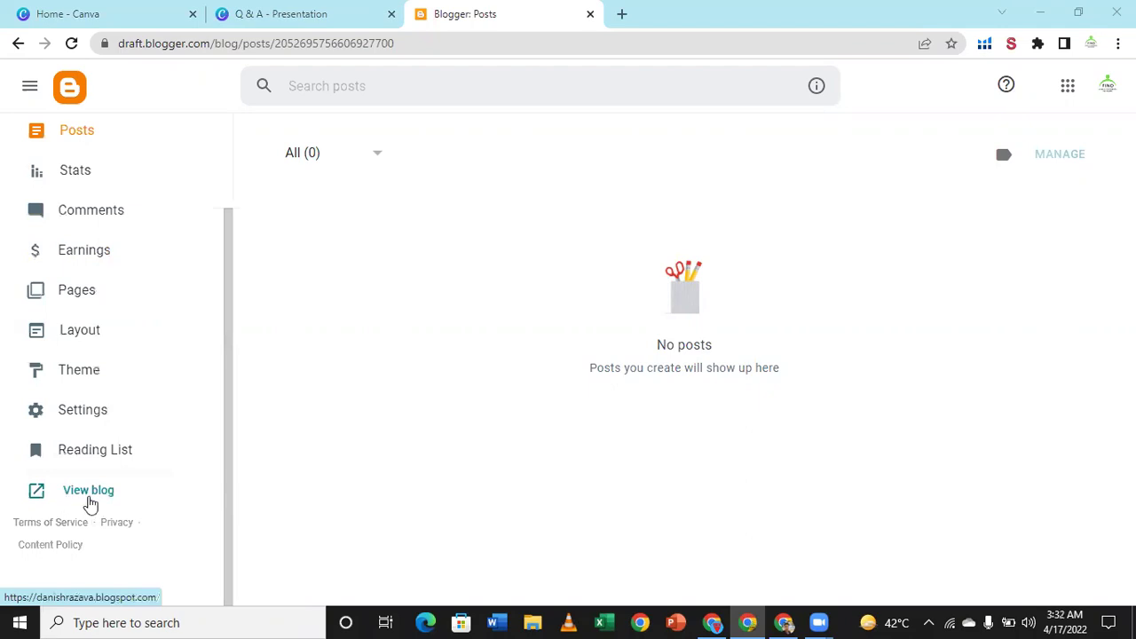
pyautogui.click(89, 494)
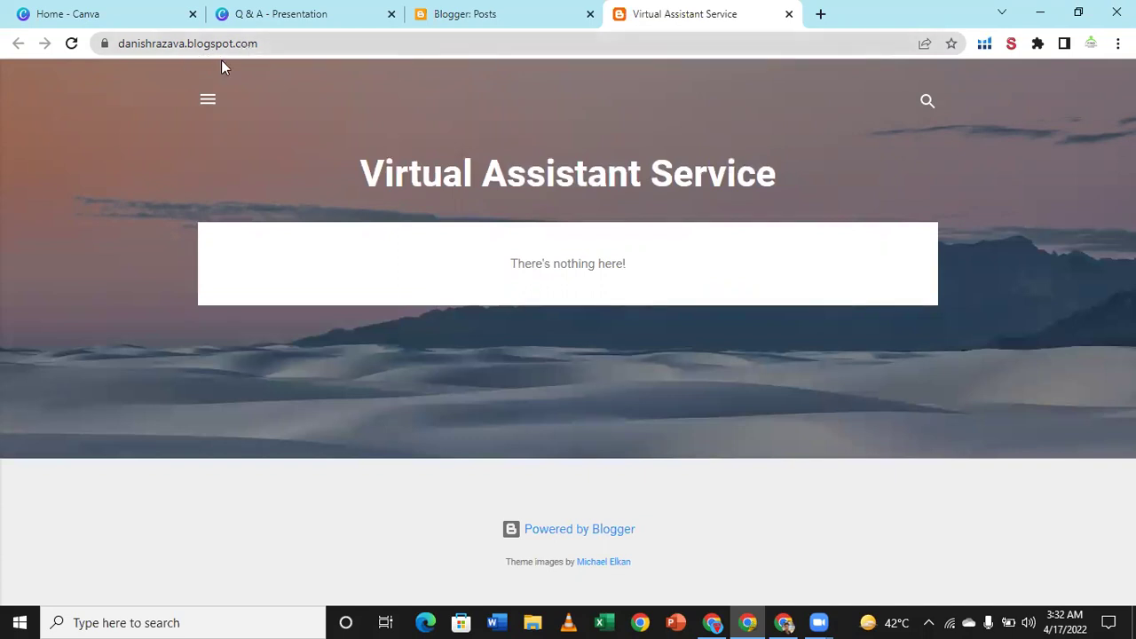
pyautogui.click(264, 42)
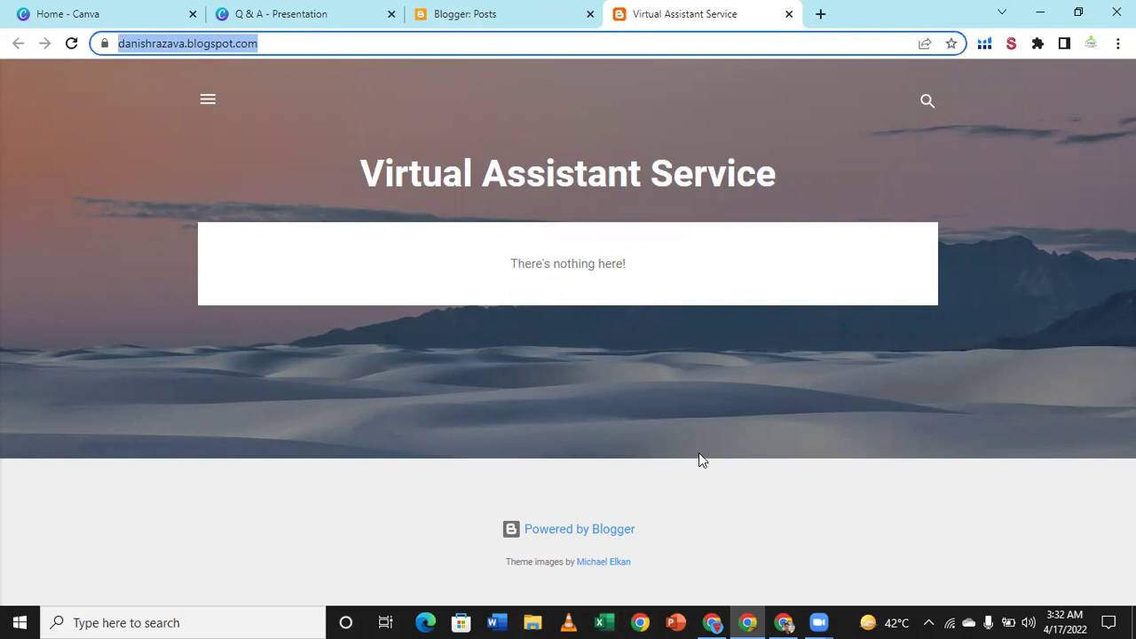
# - Create a new post in the blog titled "wining product for Private Label FBA UK" and copy the title
pyautogui.click(457, 7)
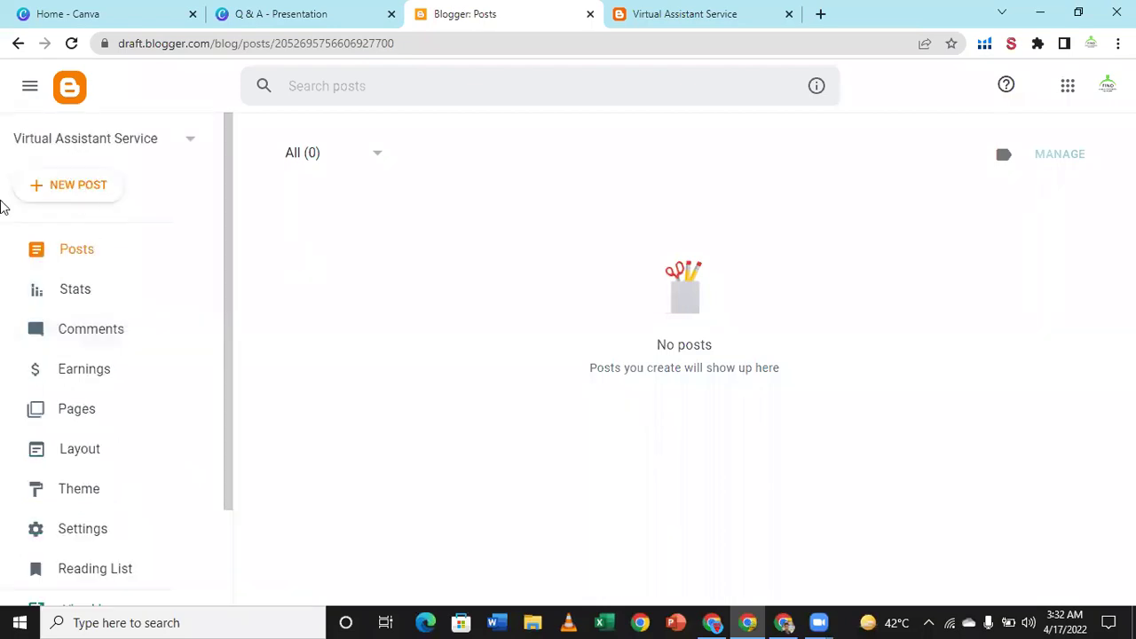
pyautogui.click(77, 197)
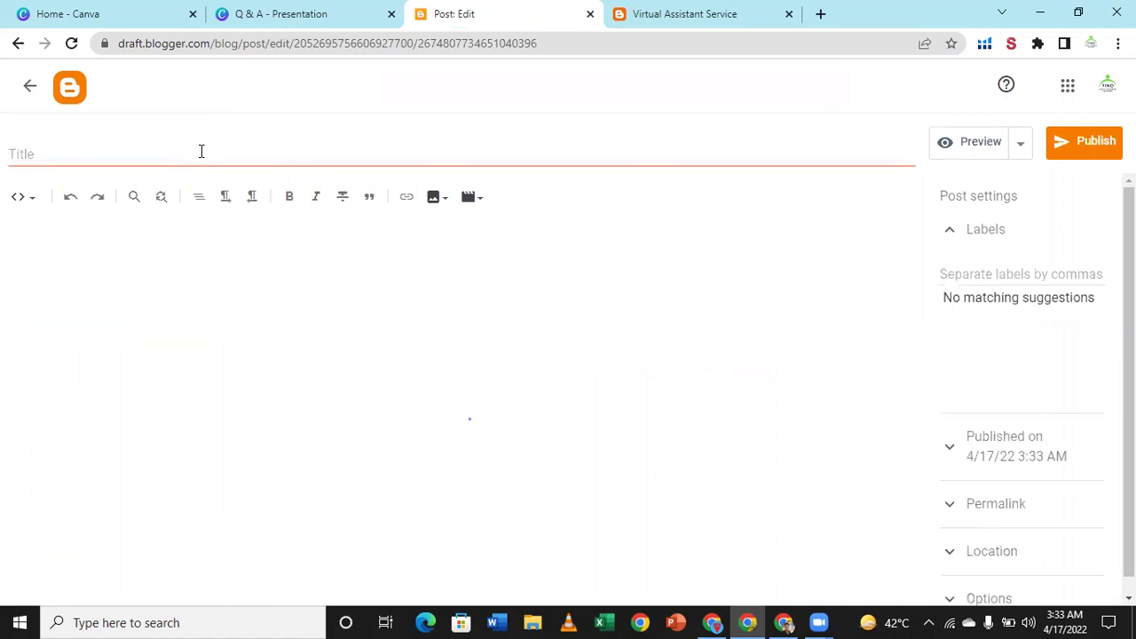
pyautogui.click(202, 151)
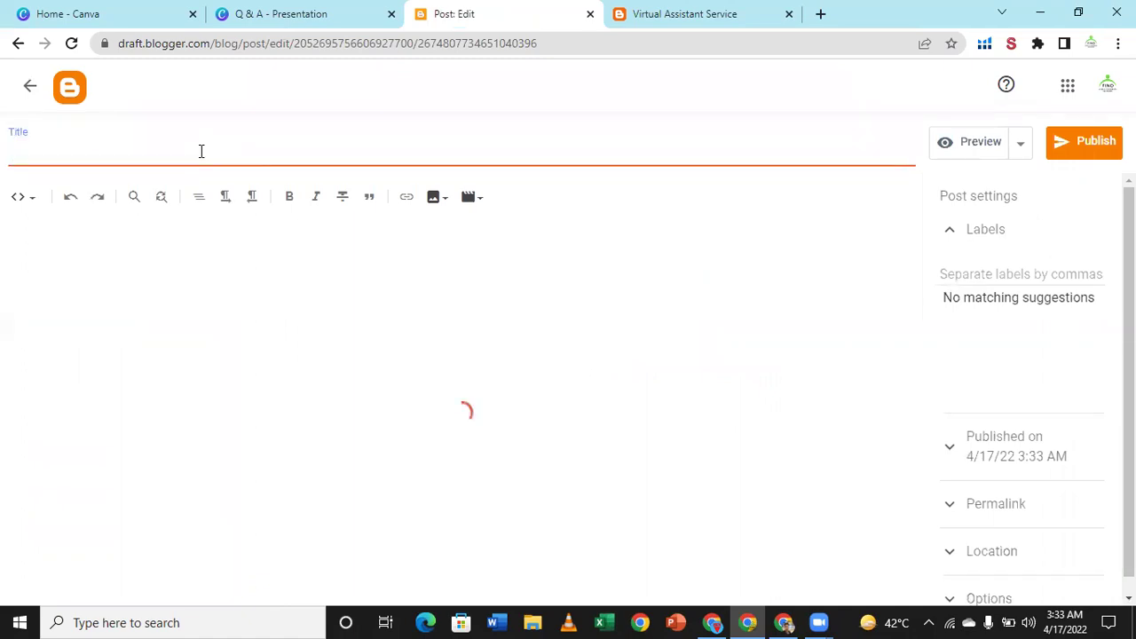
pyautogui.write('wining product for Pra')
pyautogui.press('BackSpace')
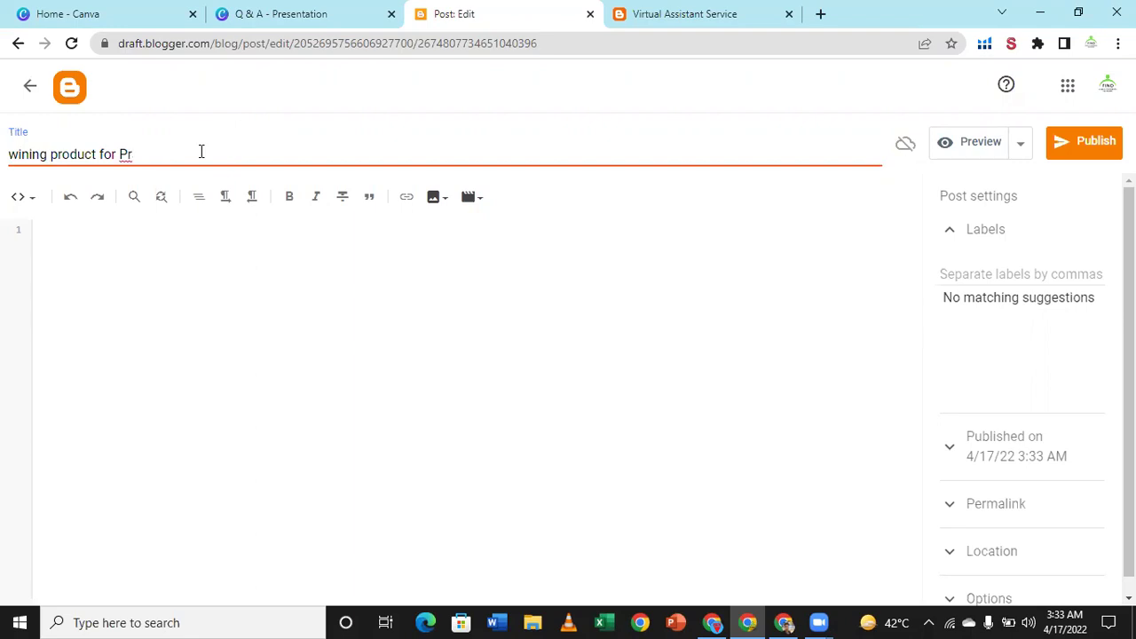
pyautogui.write('ivate Label FBA UK')
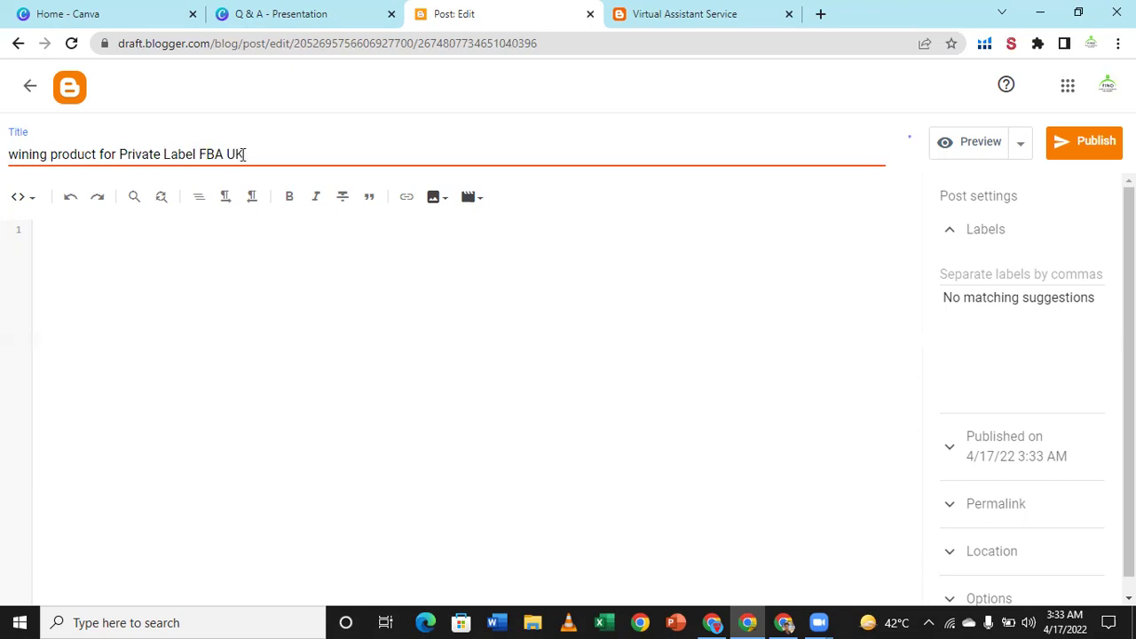
pyautogui.hotkey('ctrl', 'a')
pyautogui.hotkey('ctrl', 'c')
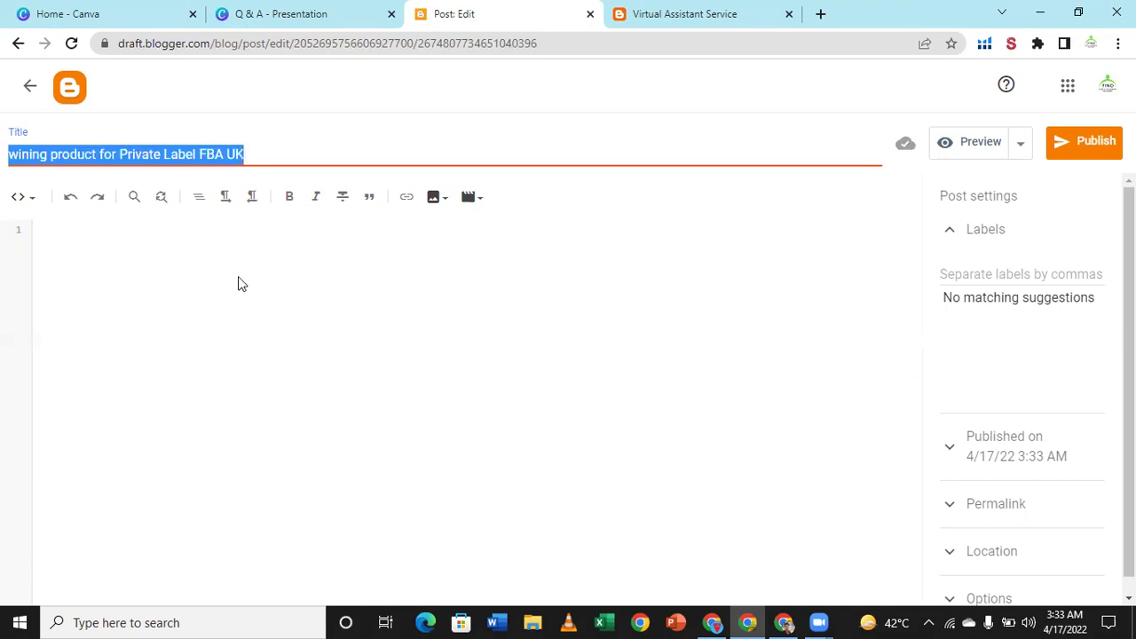
pyautogui.click(238, 283)
pyautogui.hotkey('ctrl', 'v')
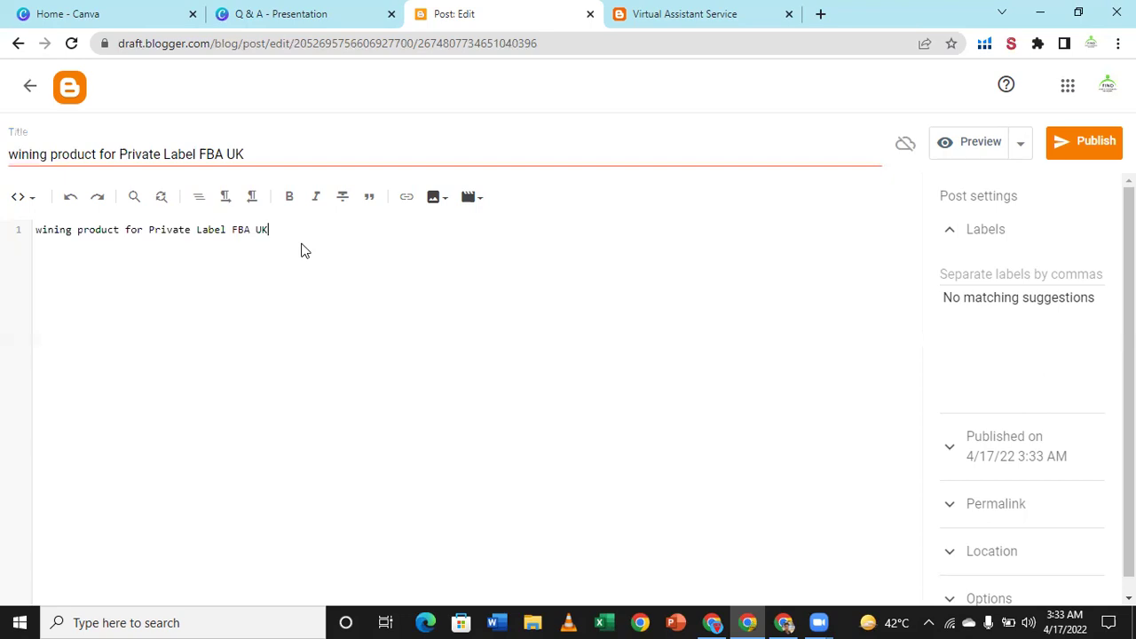
pyautogui.hotkey('ctrl', 'z')
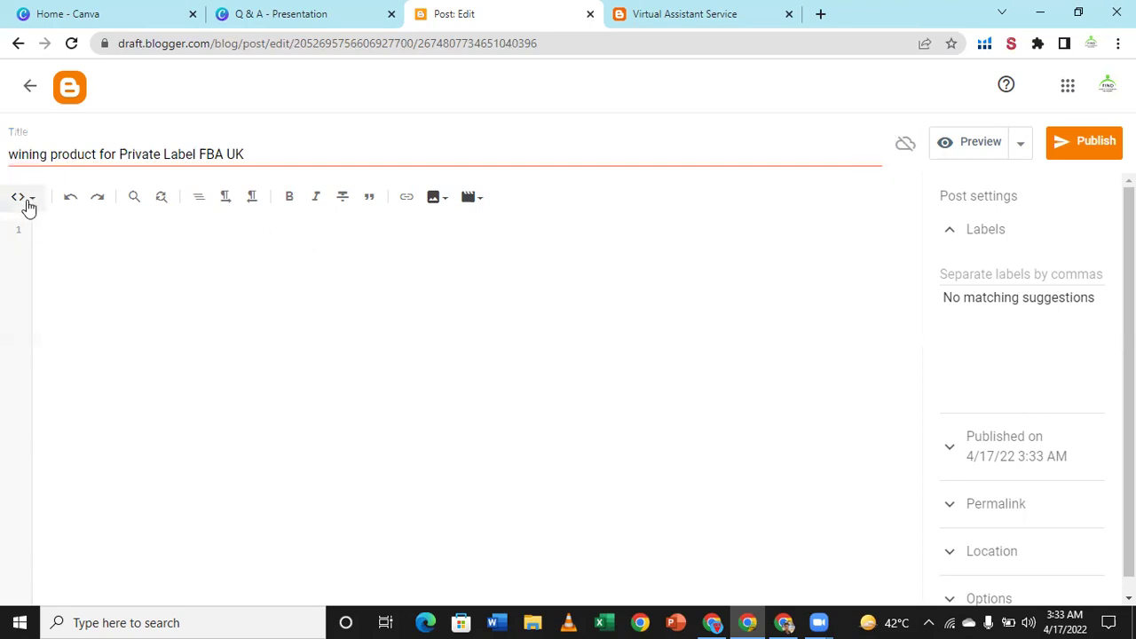
# - Switch the post editor to Compose view and paste the copied title into the post body
pyautogui.click(34, 202)
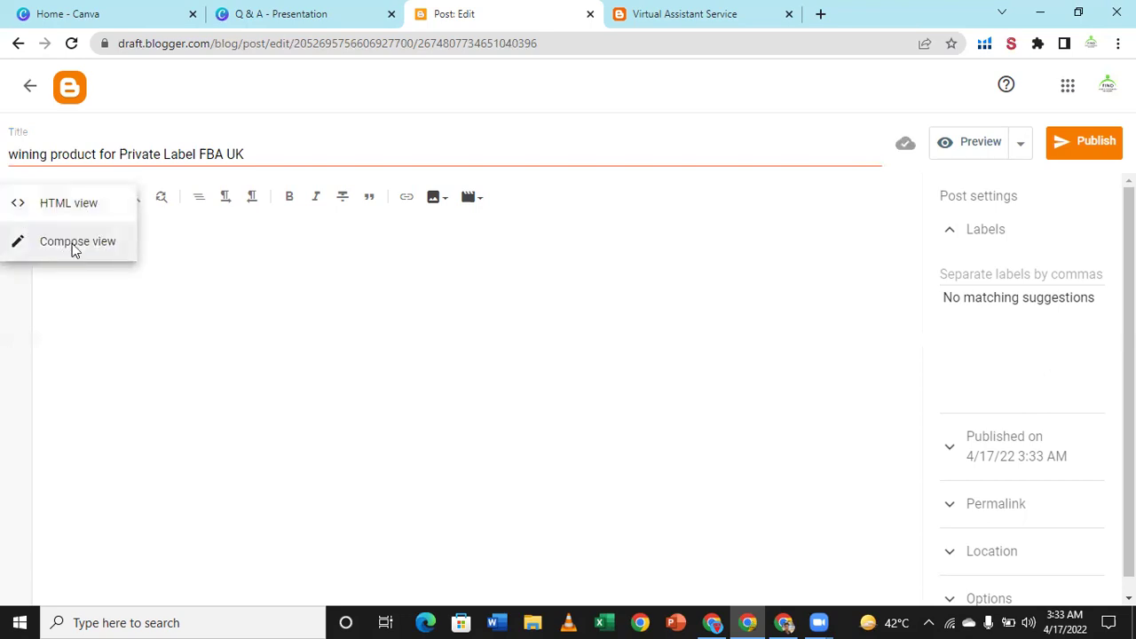
pyautogui.click(71, 251)
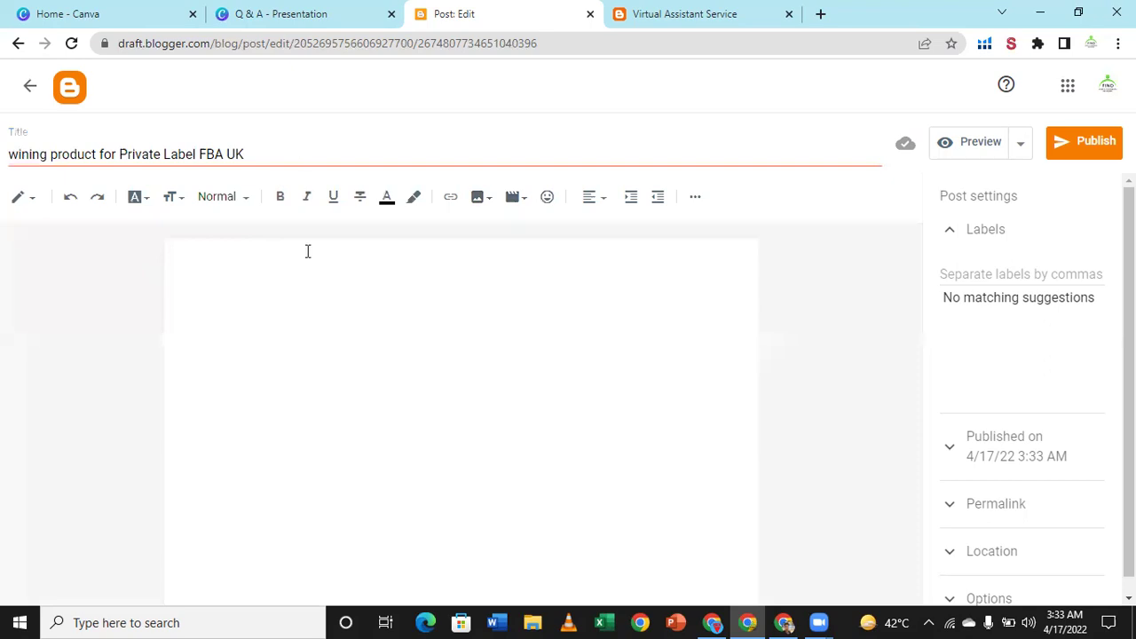
pyautogui.click(313, 280)
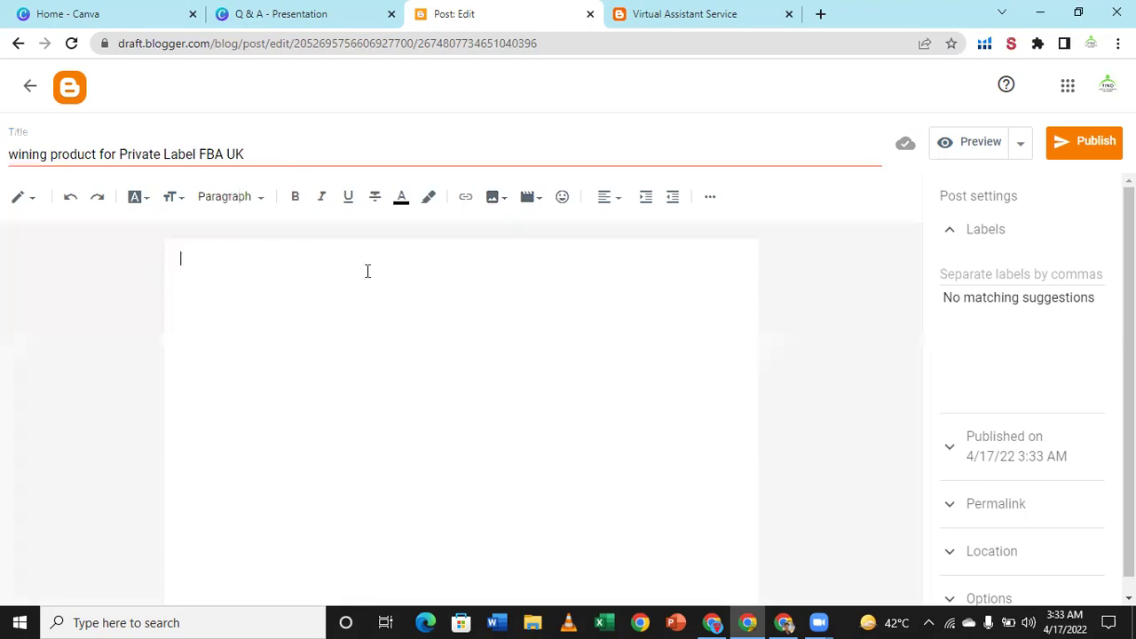
pyautogui.hotkey('ctrl', 'v')
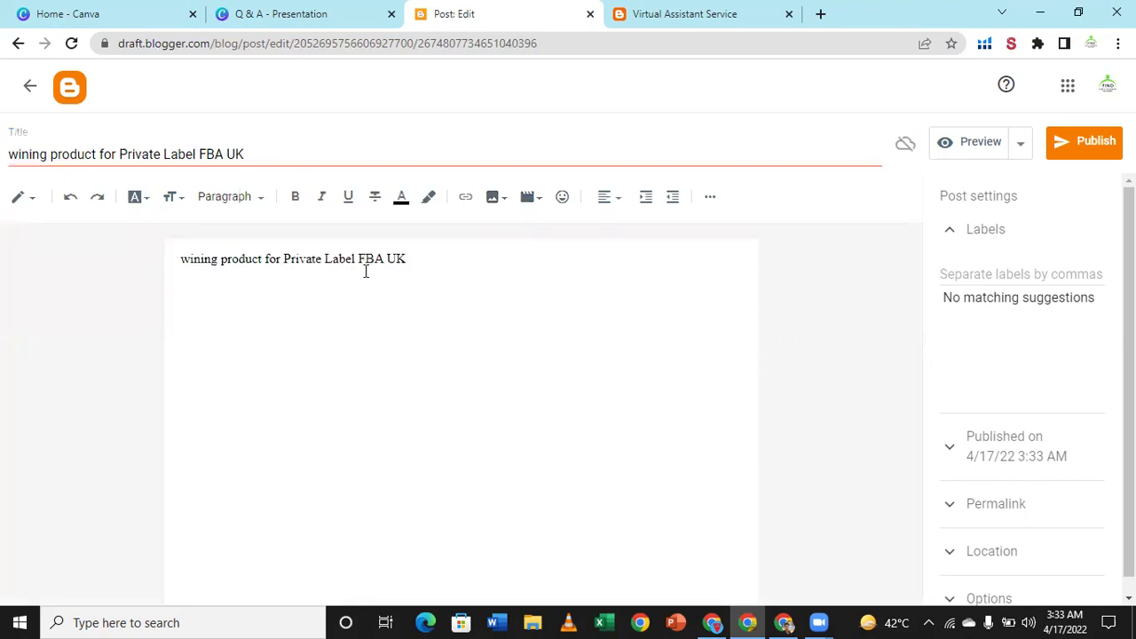
# - Set the font size of all the post's body text to Largest
pyautogui.hotkey('ctrl', 'a')
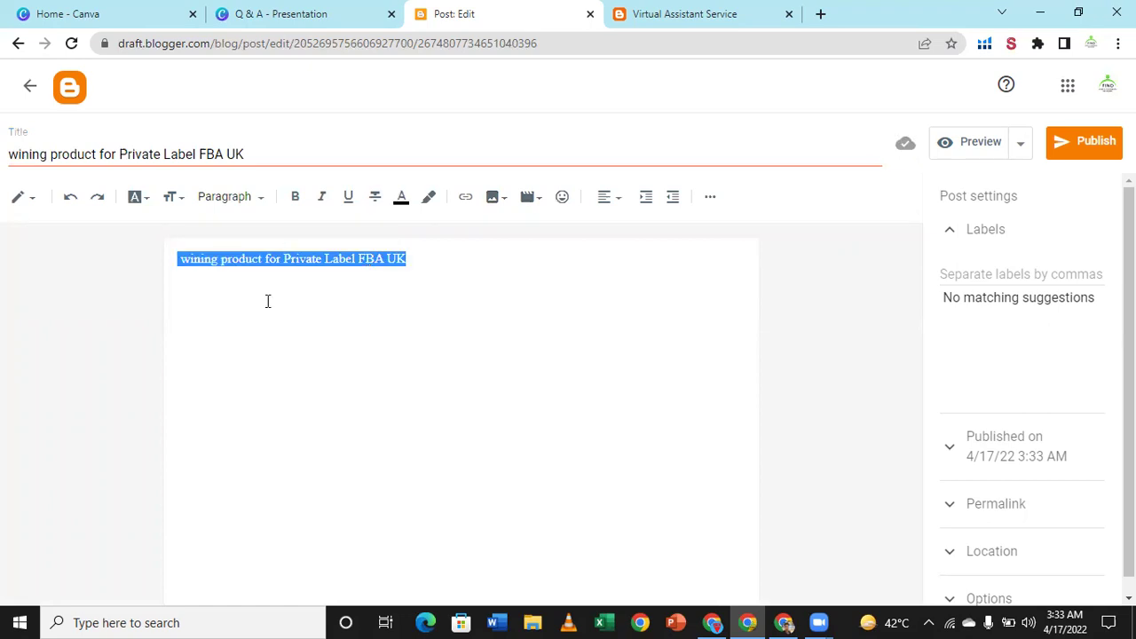
pyautogui.click(174, 200)
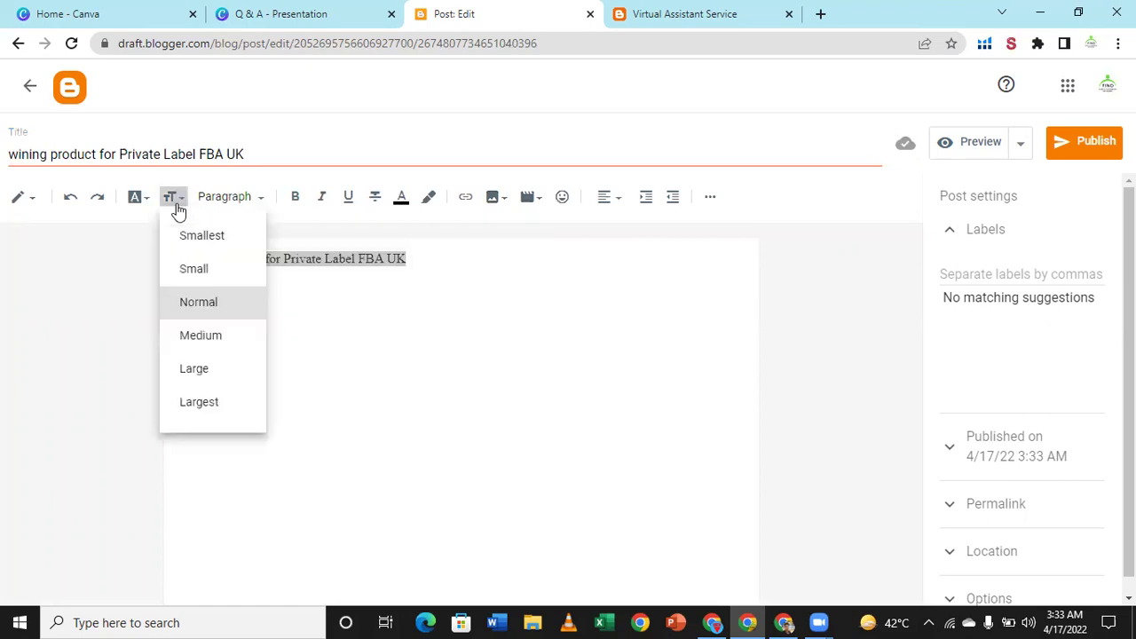
pyautogui.click(213, 404)
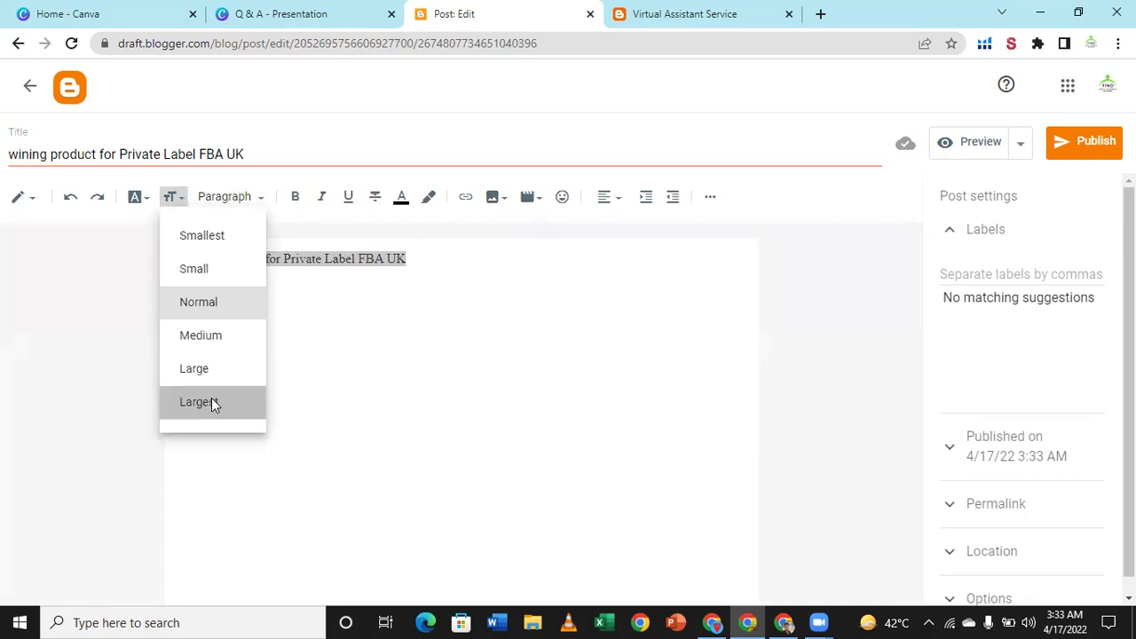
# - Make the heading text in the post body bold and colour it magenta
pyautogui.click(656, 272)
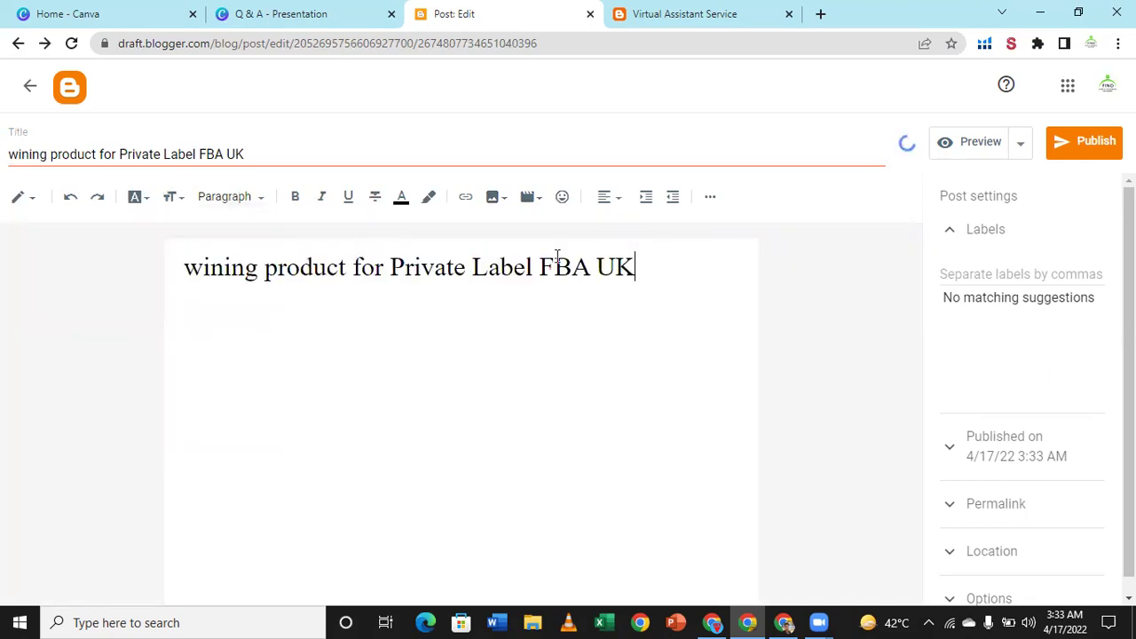
pyautogui.moveTo(635, 267); pyautogui.dragTo(182, 267)
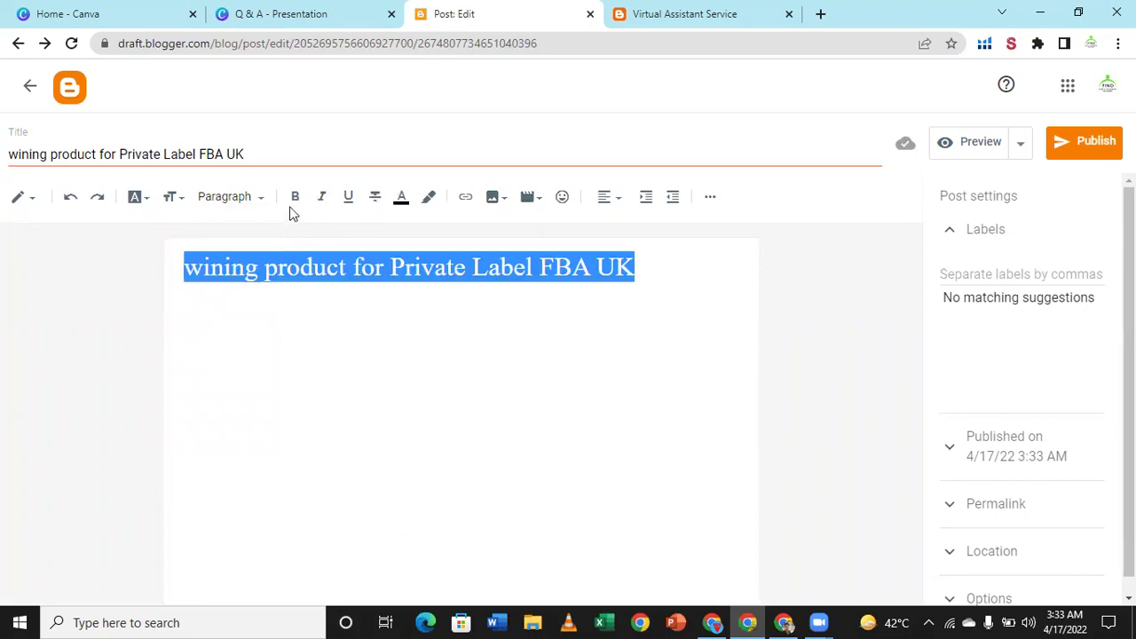
pyautogui.hotkey('ctrl', 'b')
pyautogui.click(409, 213)
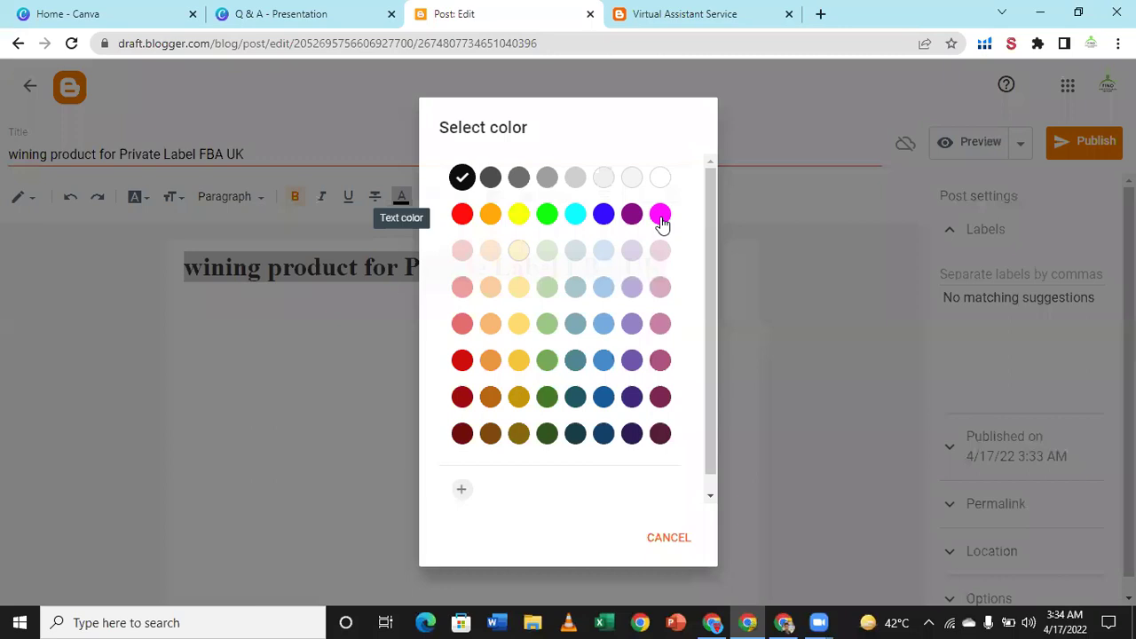
pyautogui.click(662, 222)
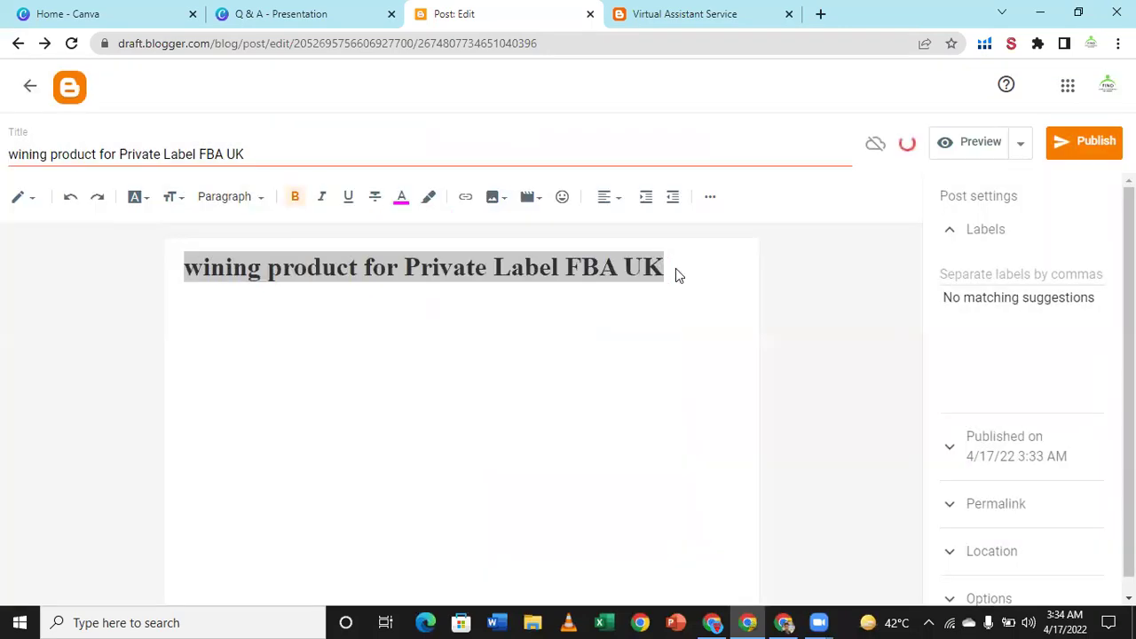
pyautogui.click(670, 264)
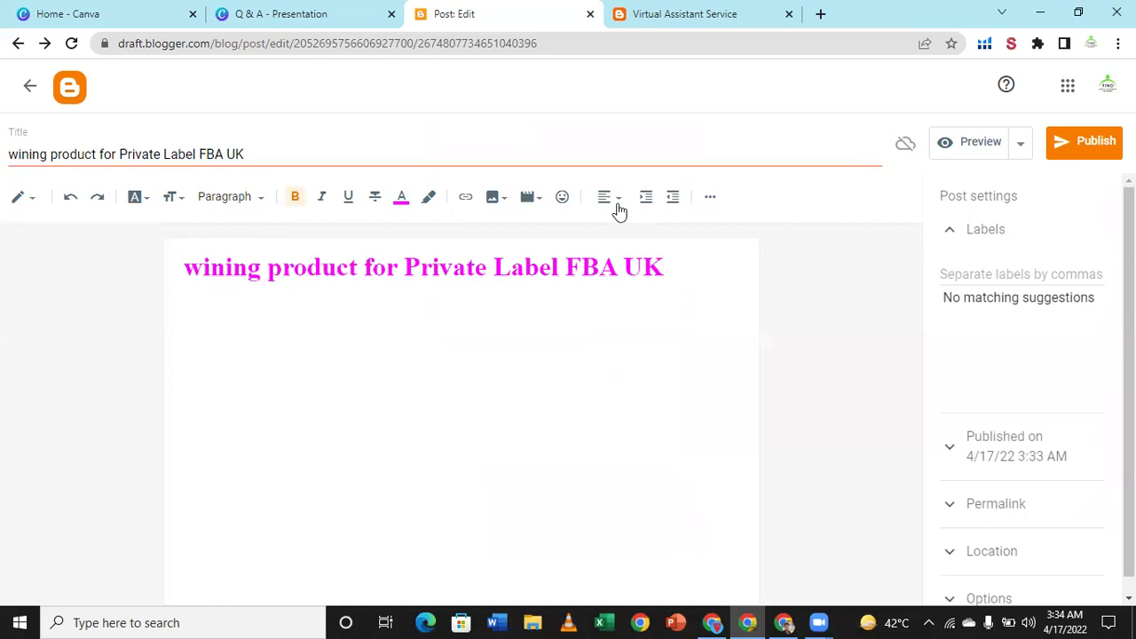
# - Upload the picture "images (1)" from the Downloads folder and insert it below the heading, leaving blank space between them
pyautogui.press('Return')
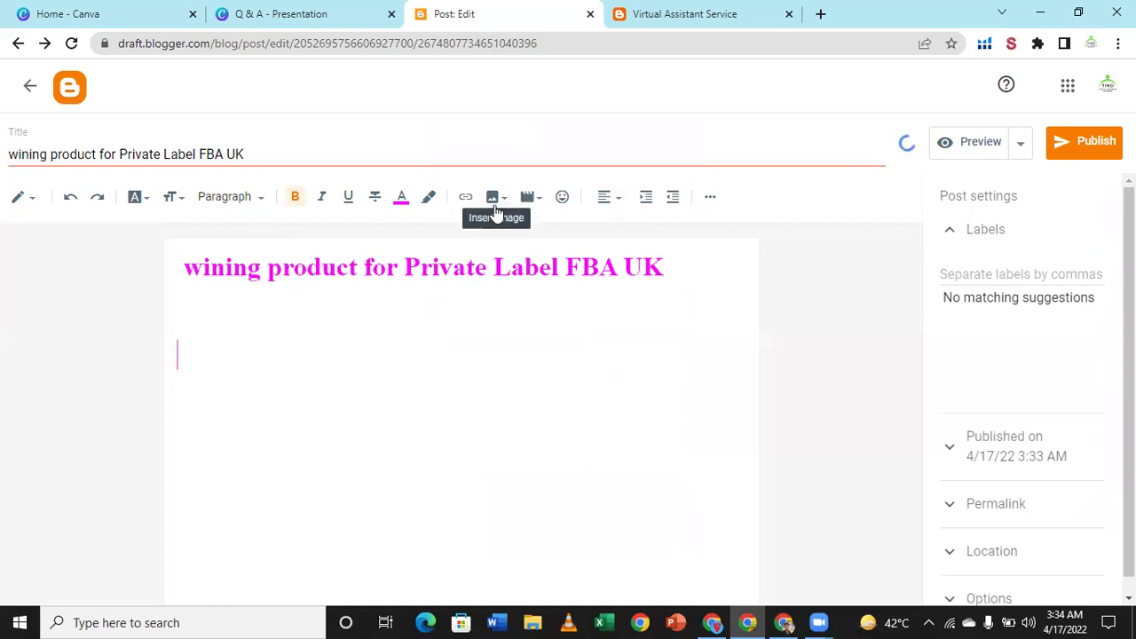
pyautogui.click(494, 202)
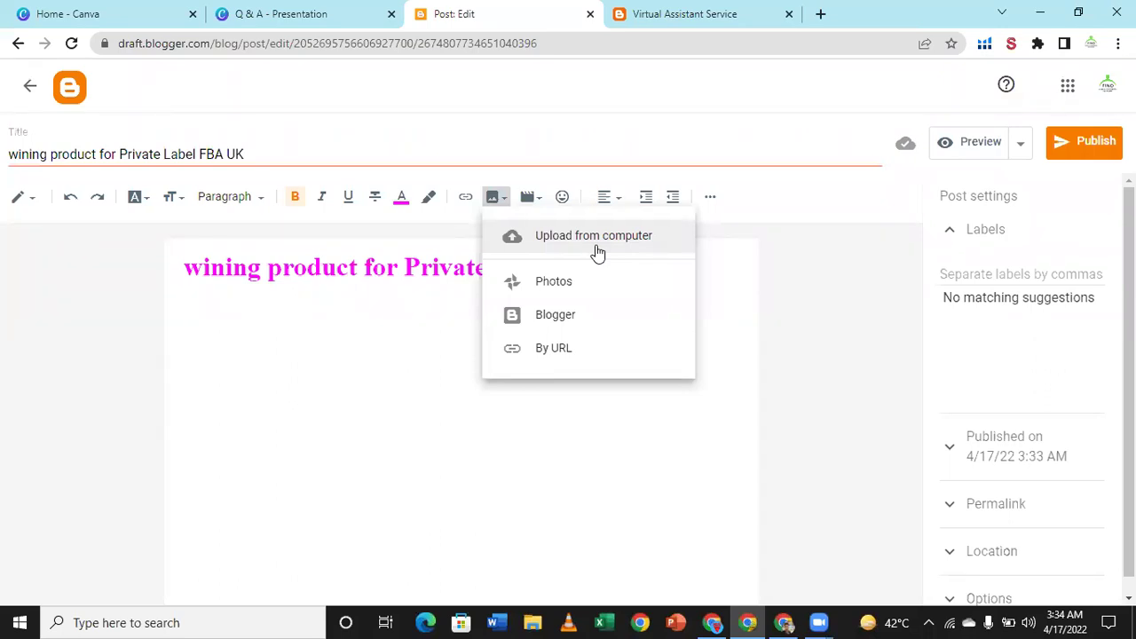
pyautogui.click(597, 246)
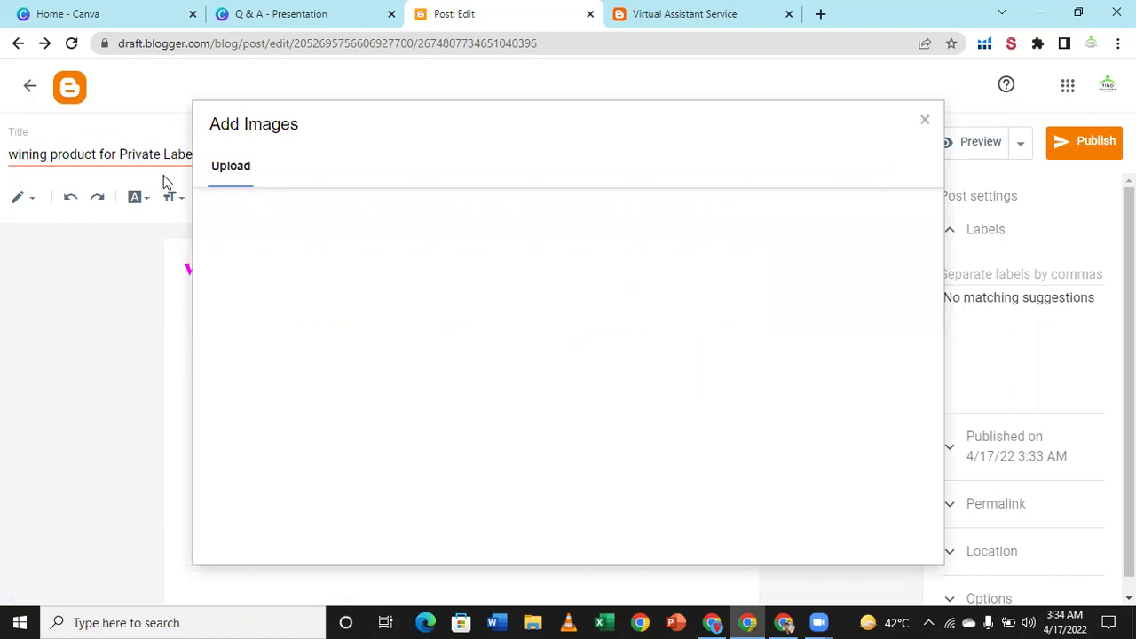
pyautogui.click(274, 211)
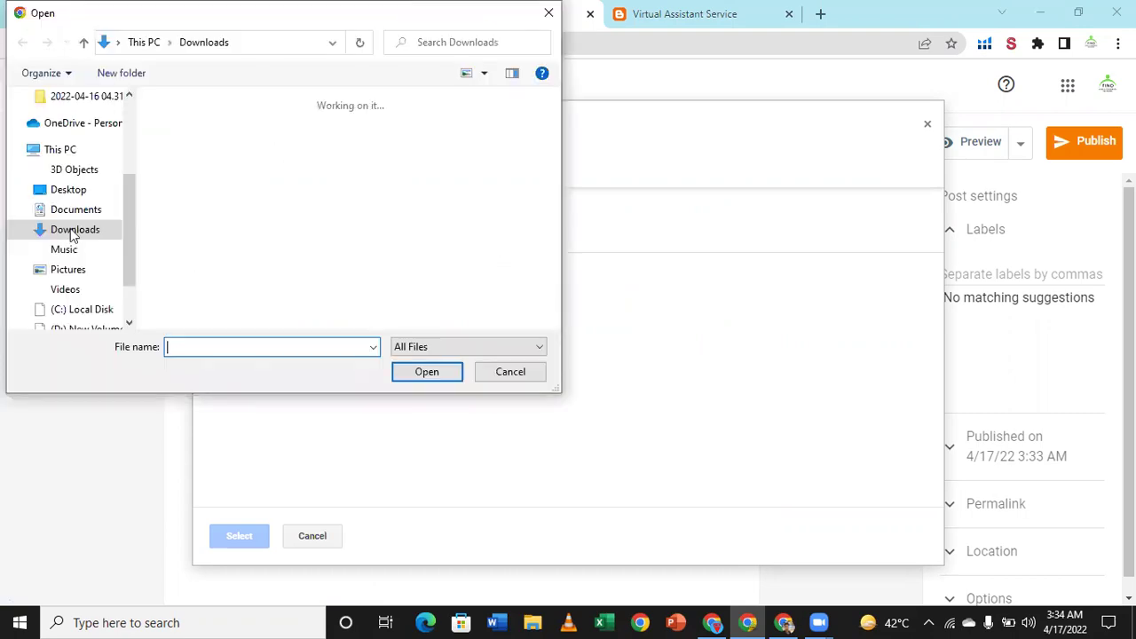
pyautogui.click(76, 213)
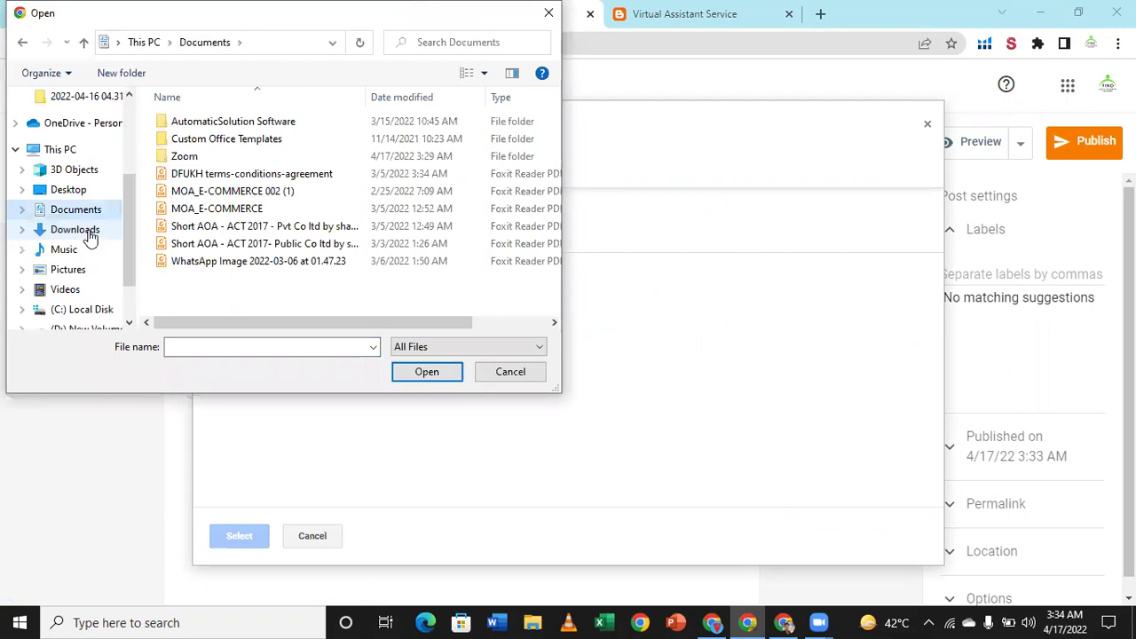
pyautogui.click(93, 231)
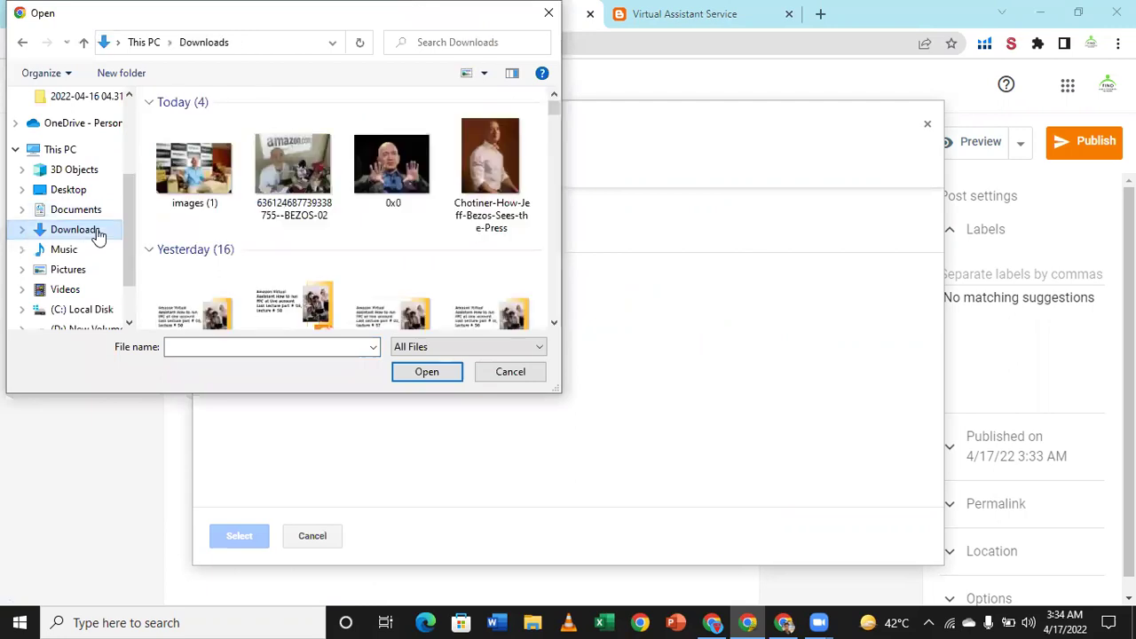
pyautogui.click(214, 180)
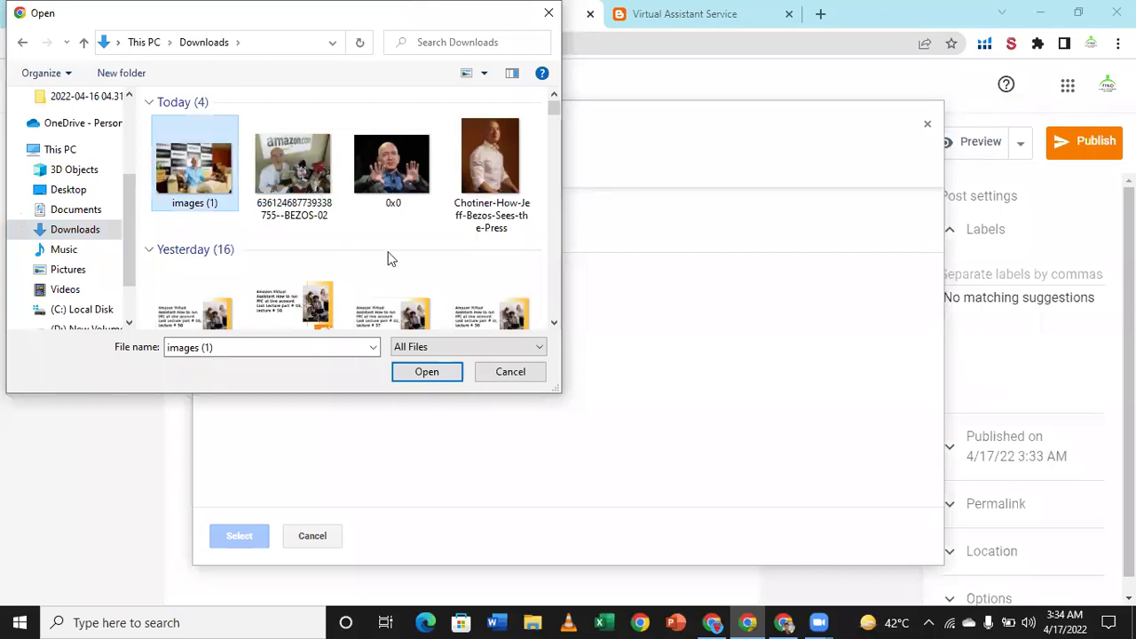
pyautogui.scroll(-3, 391, 258)
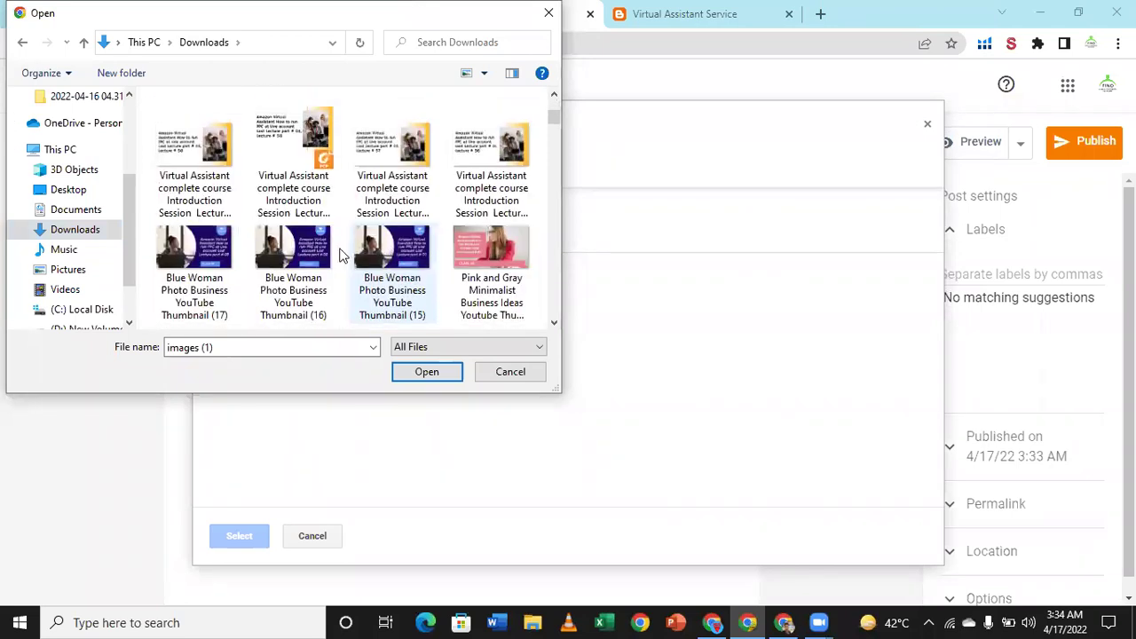
pyautogui.scroll(3, 342, 255)
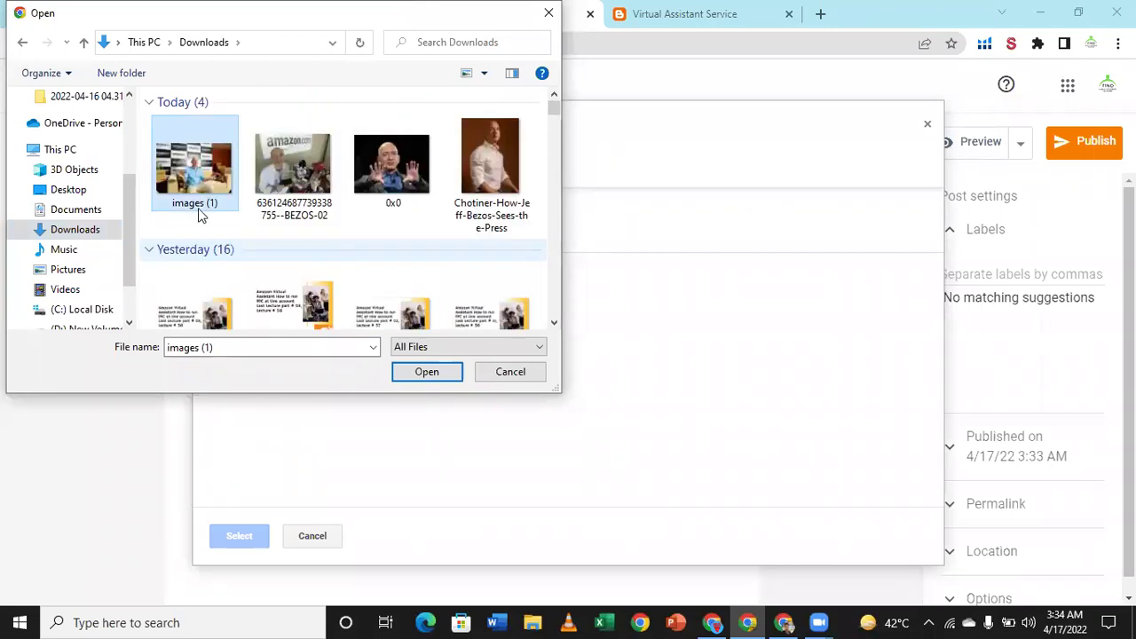
pyautogui.click(427, 372)
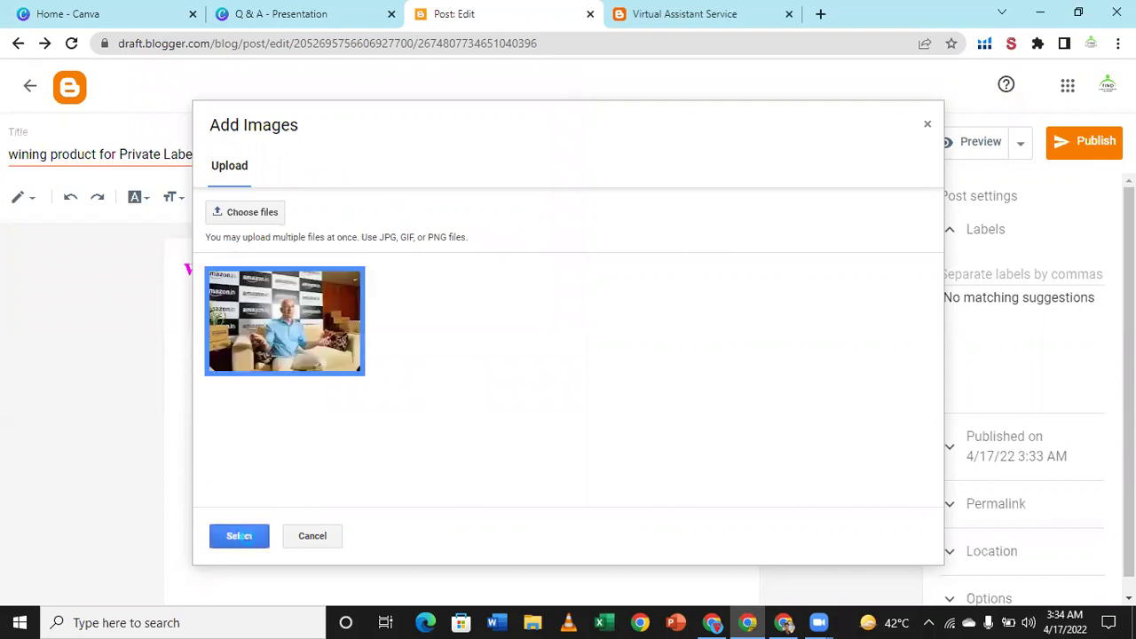
pyautogui.click(248, 537)
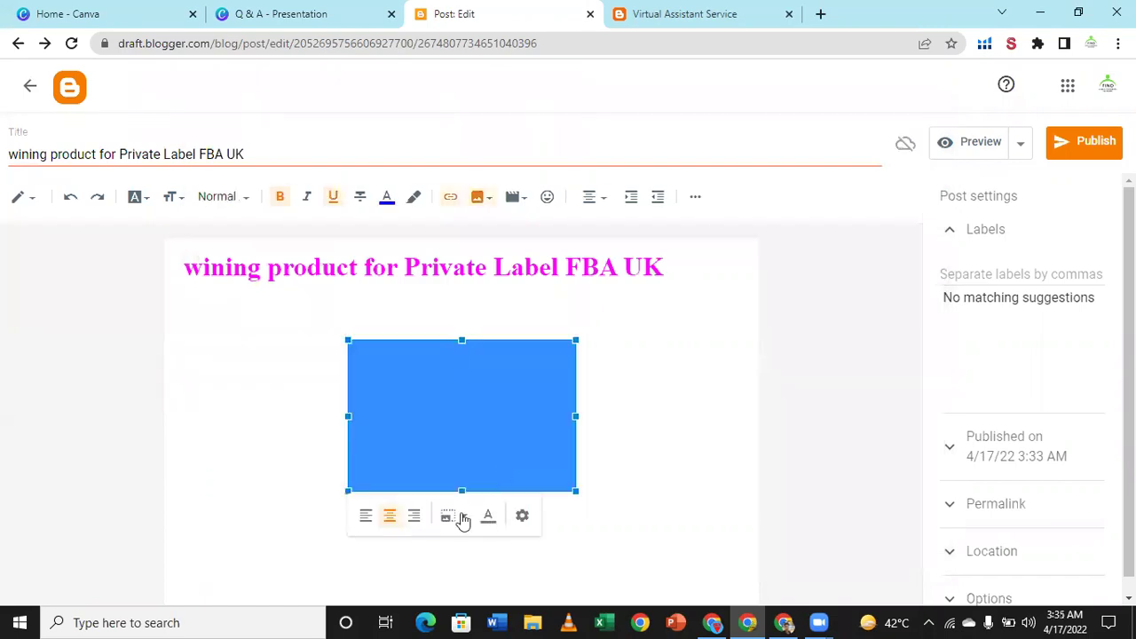
# - Set the inserted image's size to Extra large and publish the post to the blog
pyautogui.click(462, 520)
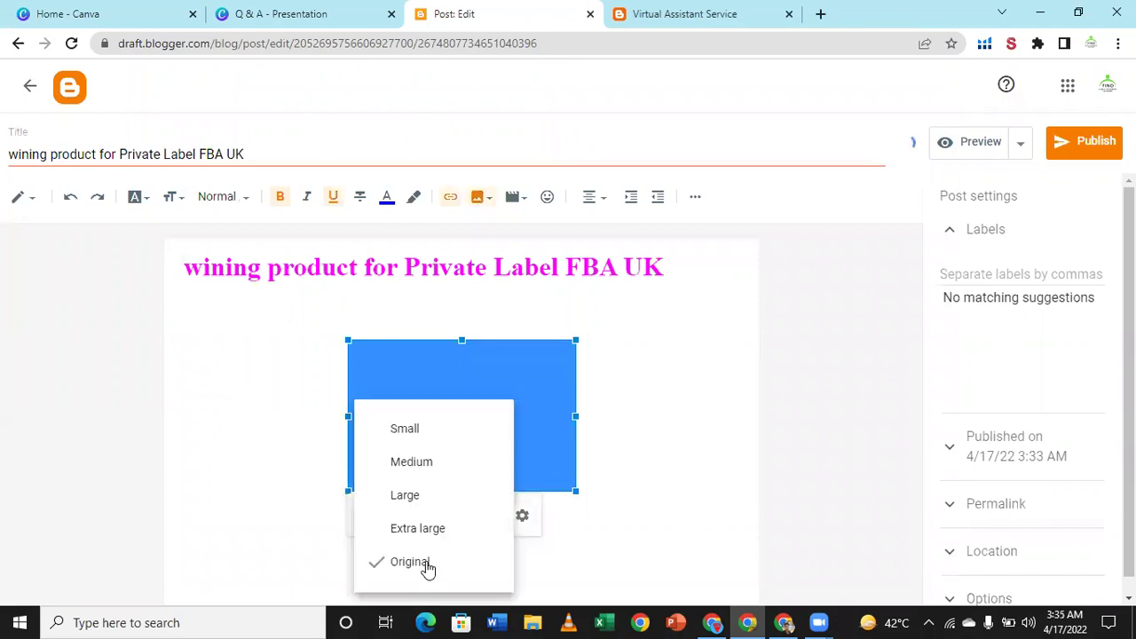
pyautogui.click(425, 527)
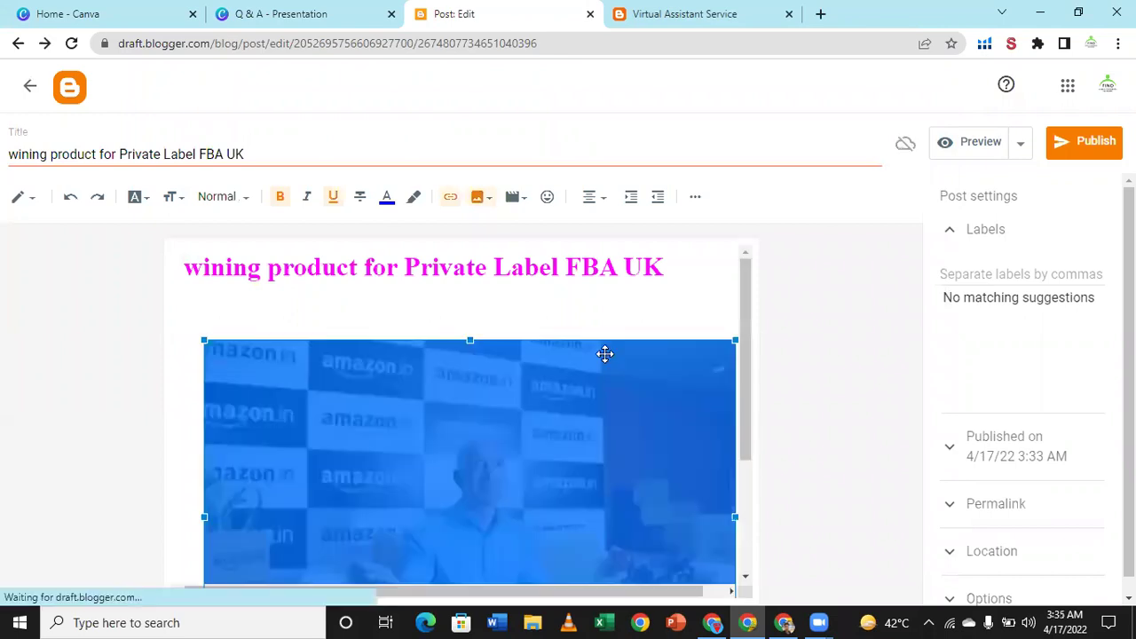
pyautogui.click(662, 296)
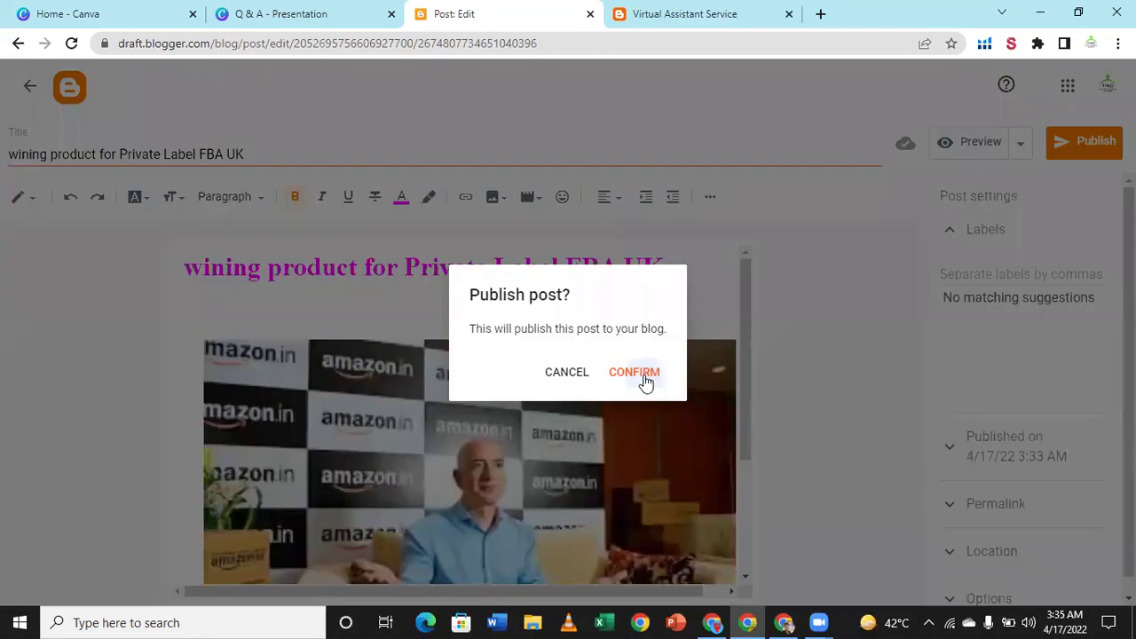
pyautogui.click(645, 381)
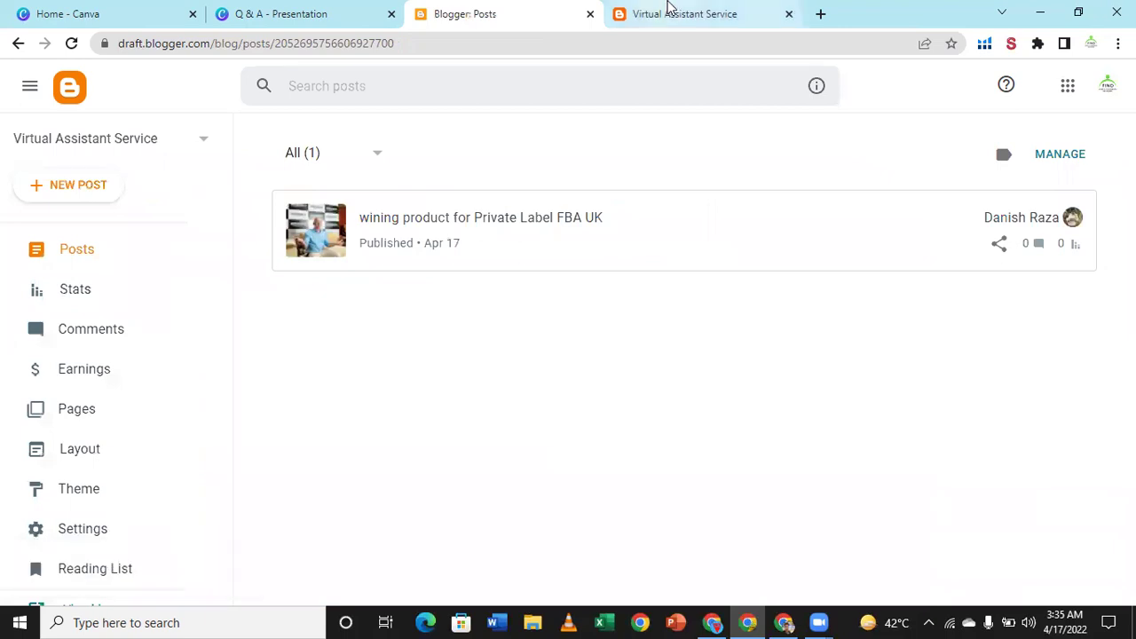
# - Reload the blog's public page and examine how the published post's title, image and text are displayed
pyautogui.click(670, 13)
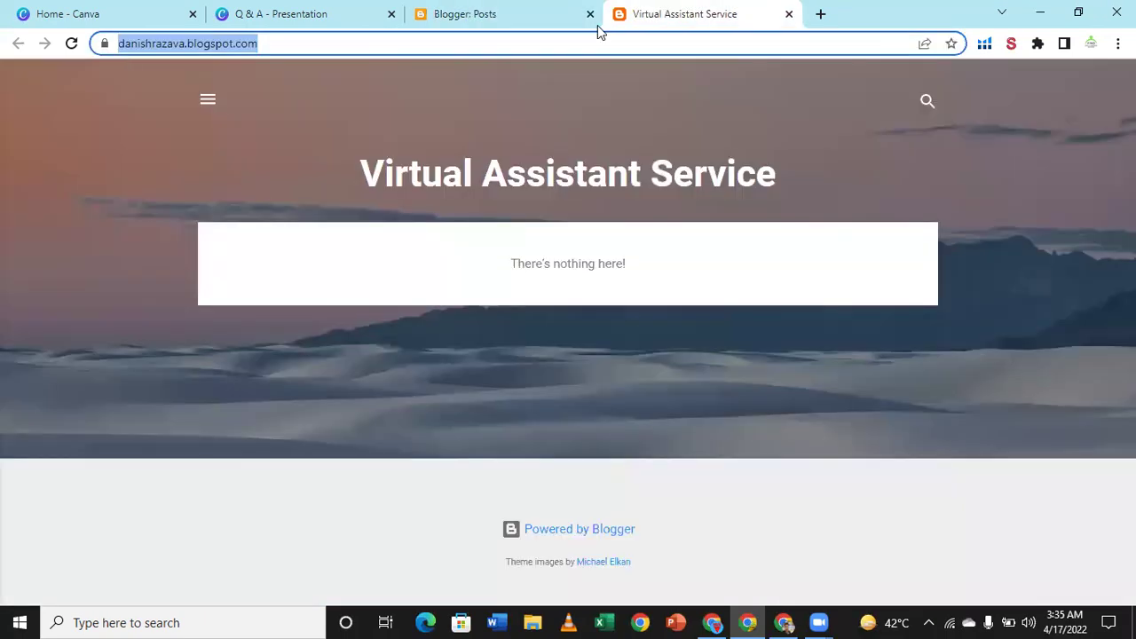
pyautogui.click(71, 45)
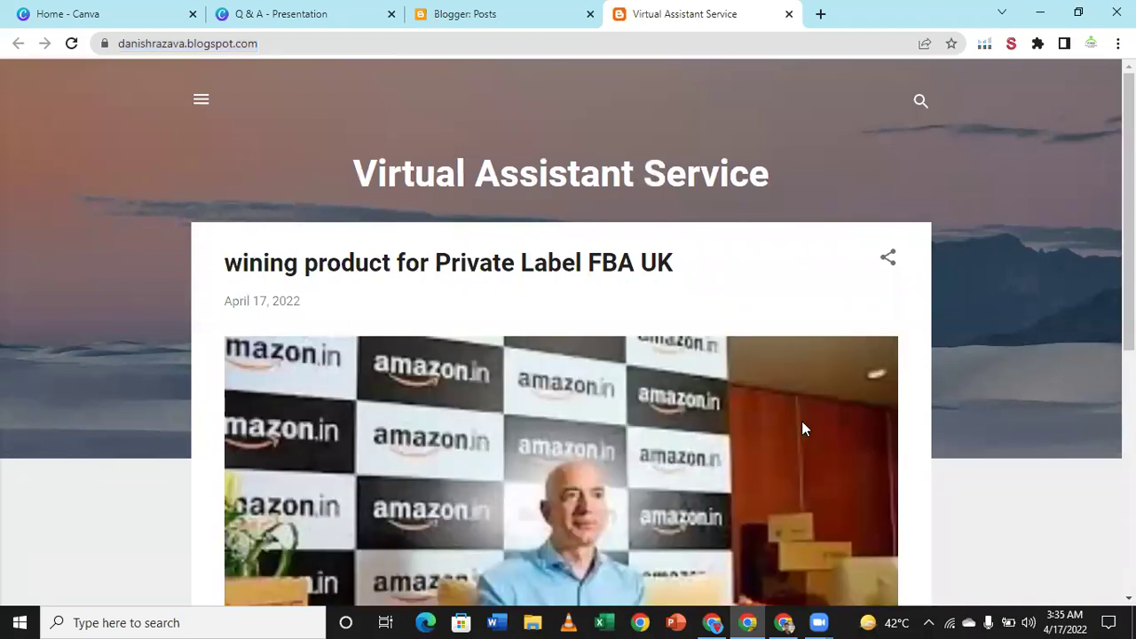
pyautogui.scroll(-3, 803, 429)
pyautogui.scroll(3, 802, 431)
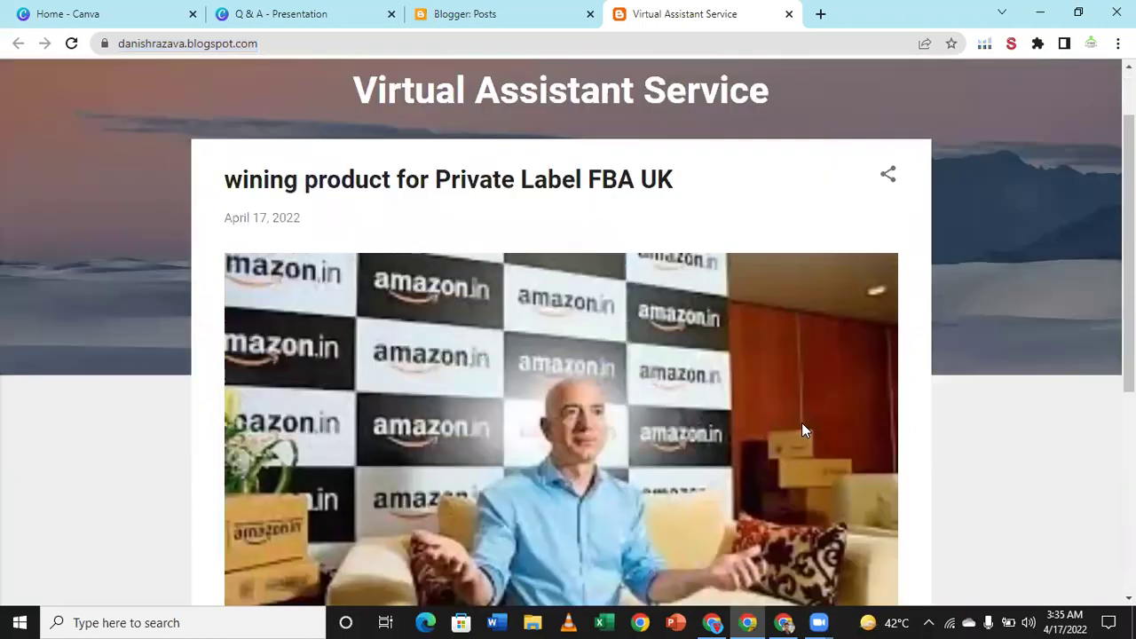
pyautogui.scroll(-3, 801, 423)
pyautogui.scroll(2, 830, 323)
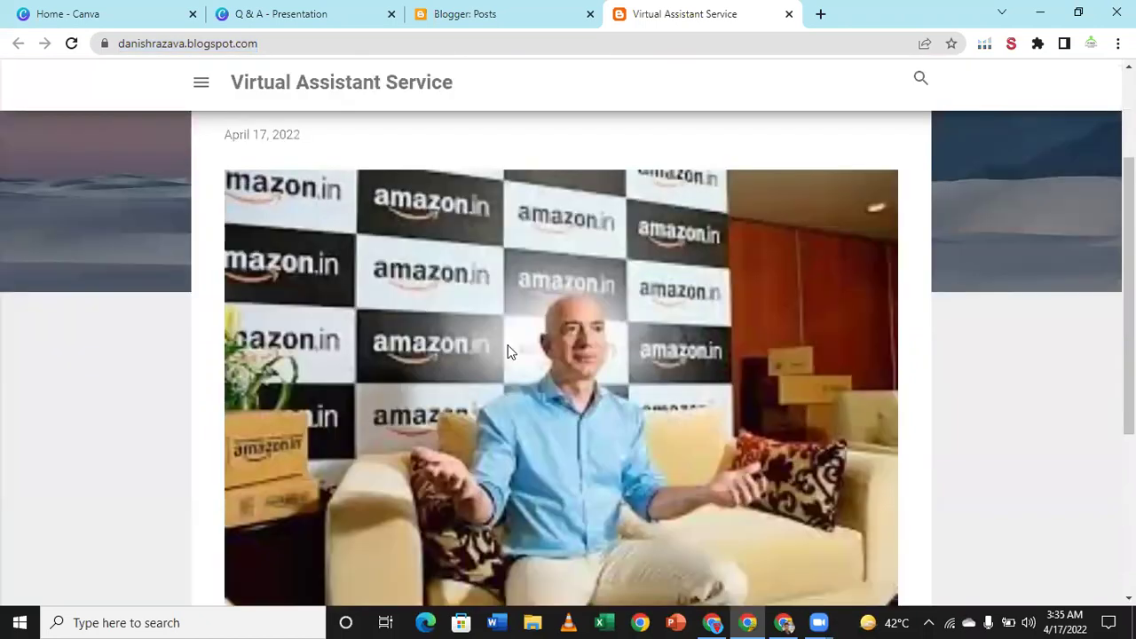
pyautogui.scroll(-2, 650, 353)
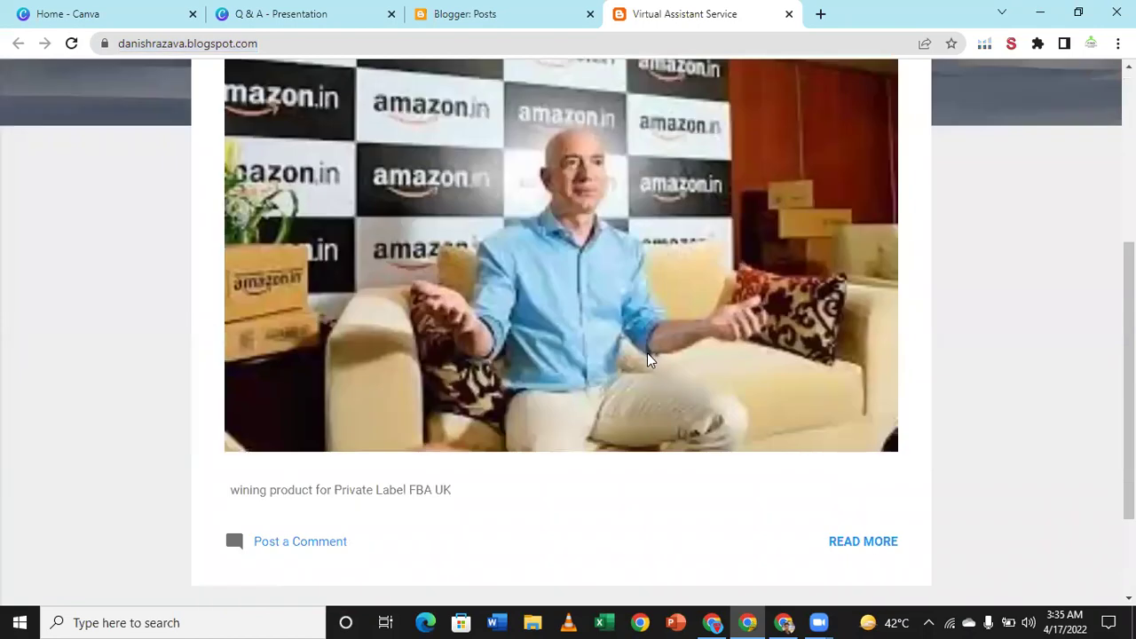
pyautogui.scroll(4, 647, 352)
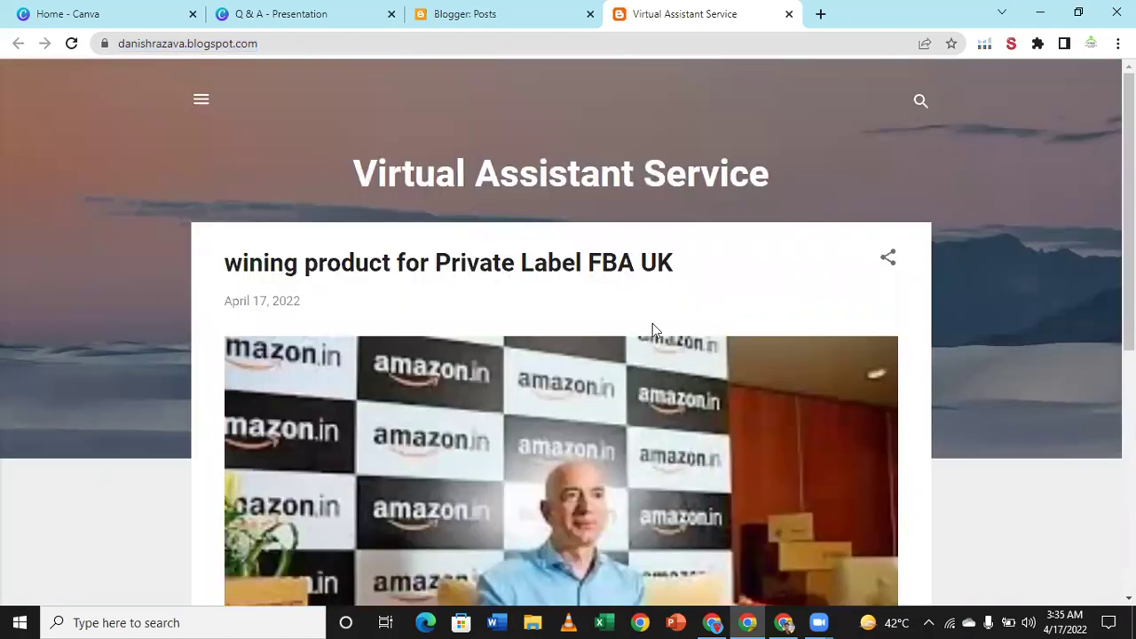
pyautogui.click(510, 7)
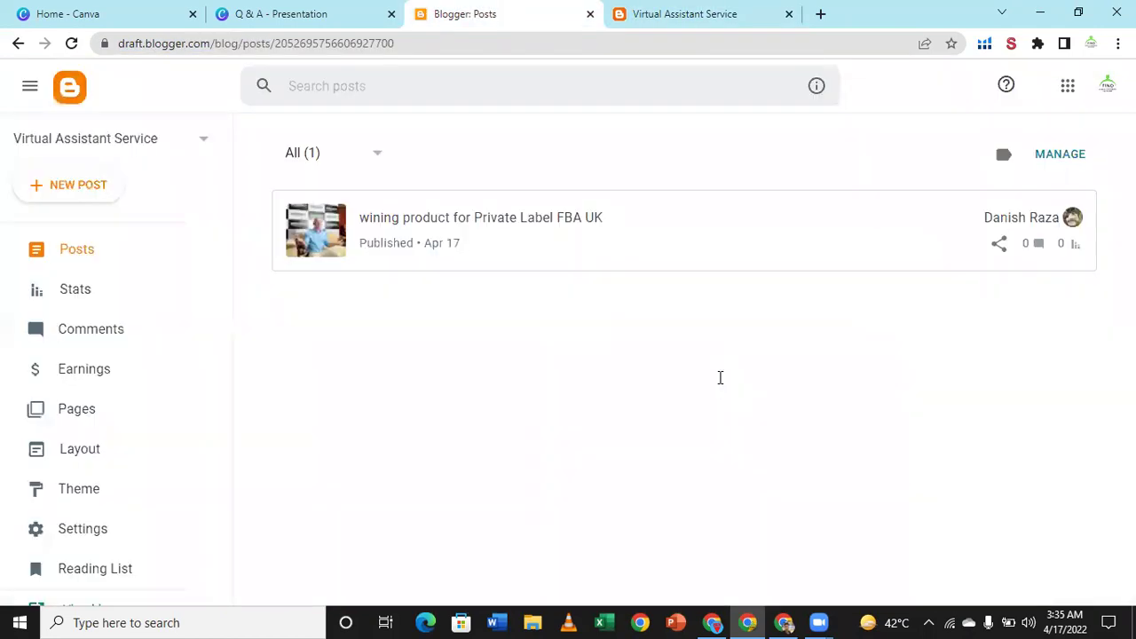
pyautogui.click(713, 8)
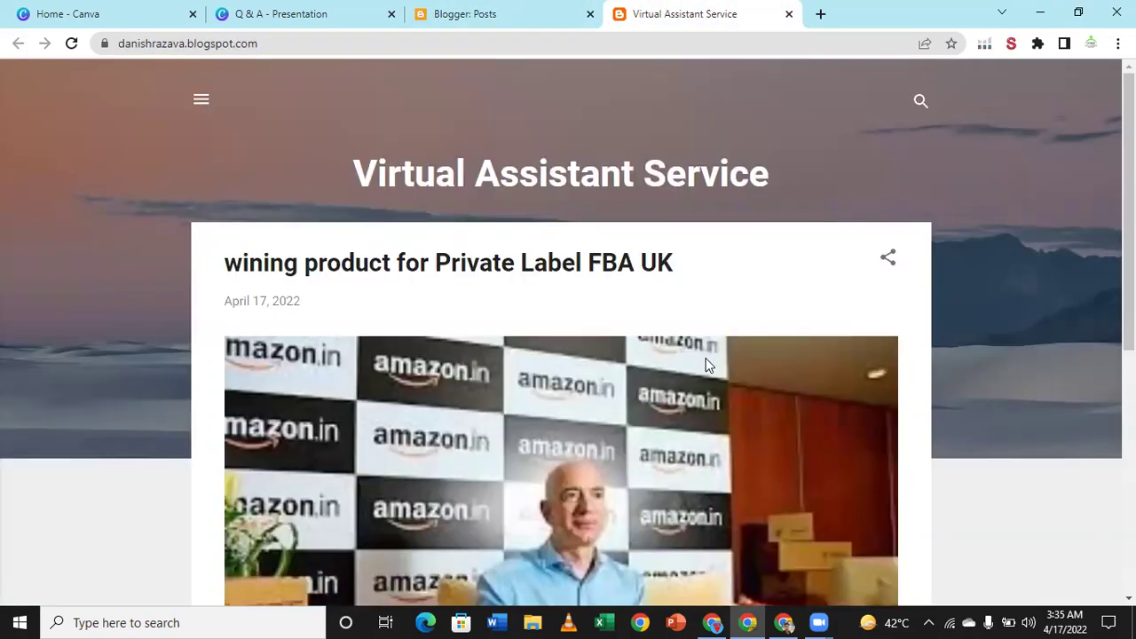
pyautogui.scroll(-6, 710, 382)
pyautogui.scroll(6, 713, 391)
# - Create another post in the blog titled "wining product for Private Label FBA UK KEEPA Graph"
pyautogui.click(480, 11)
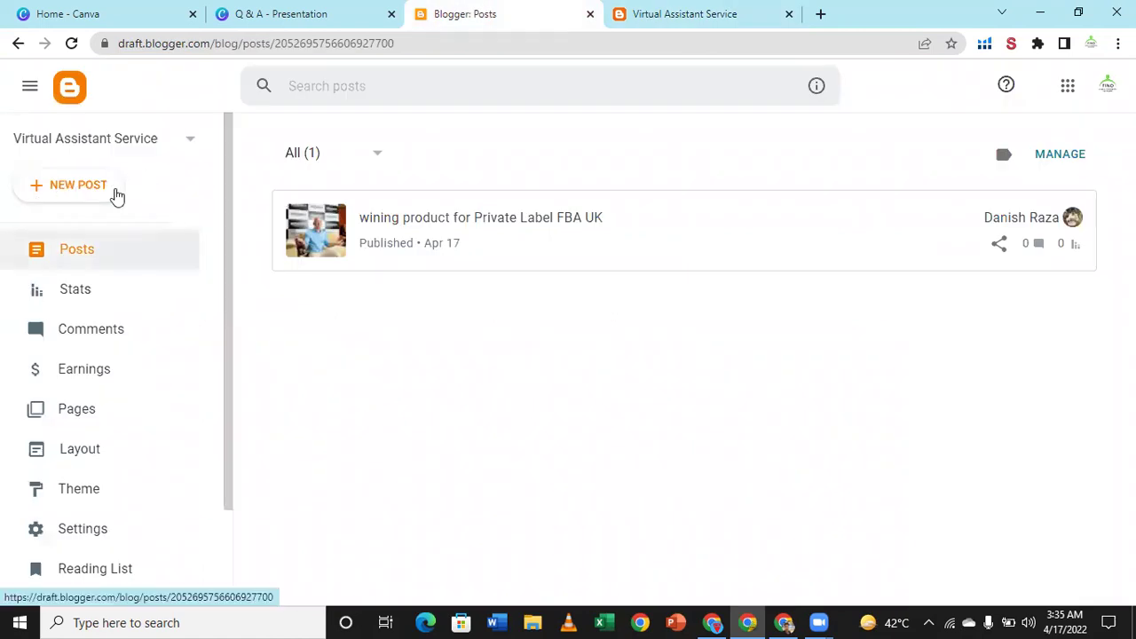
pyautogui.click(71, 201)
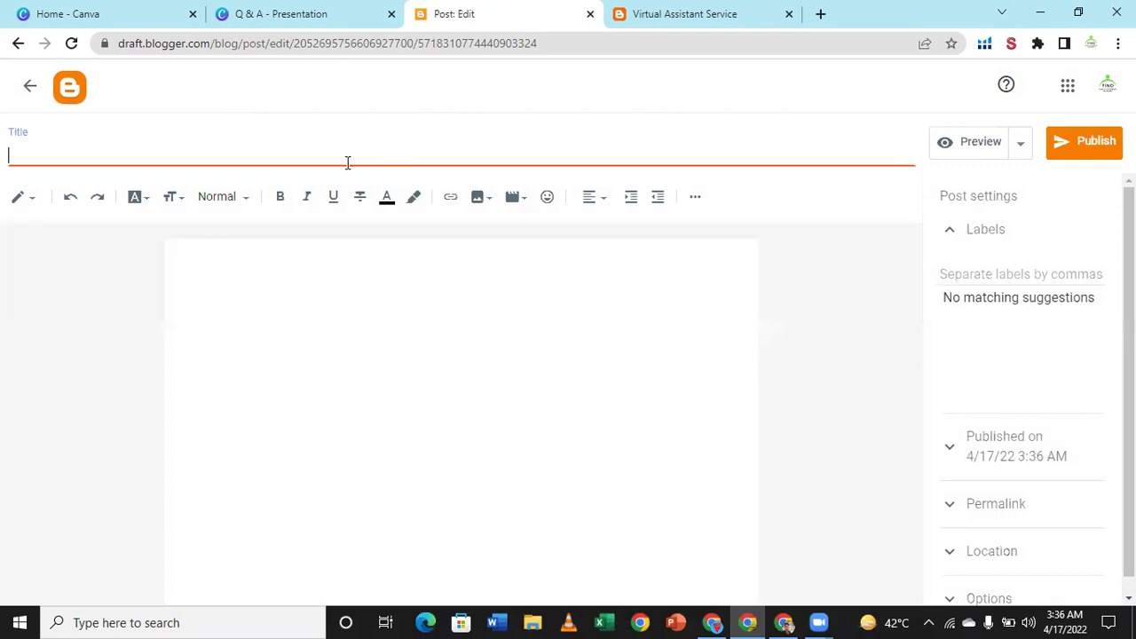
pyautogui.write('wining product for Private Label FBA UK')
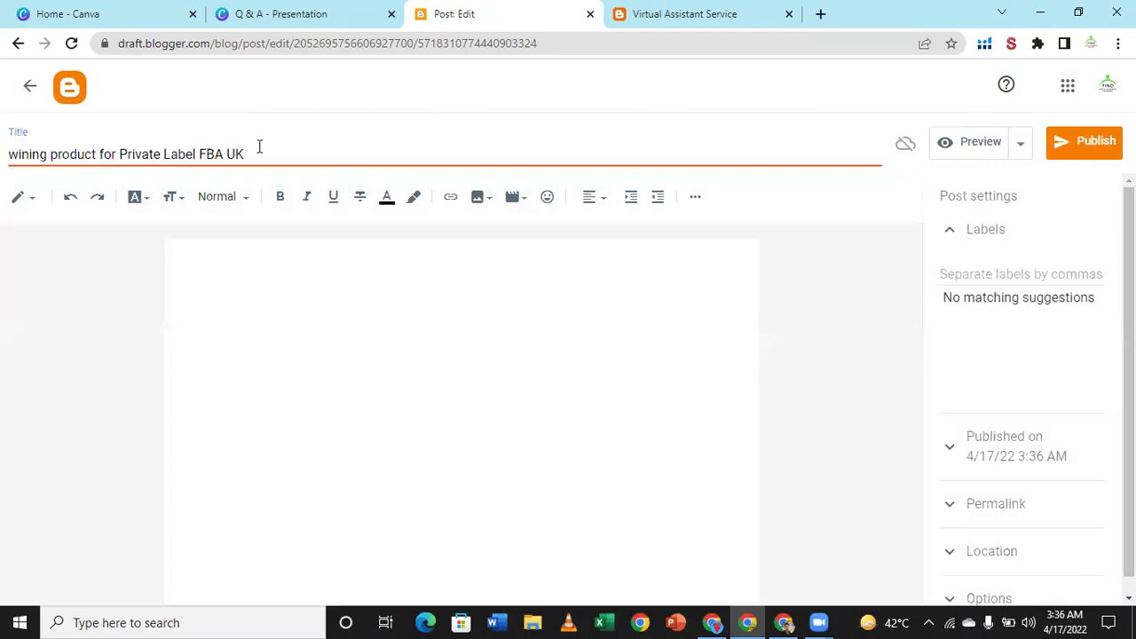
pyautogui.write('KEEPA p')
pyautogui.press('BackSpace')
pyautogui.write('Graph')
# - Copy the full title "wining product for Private Label FBA UK KEEPA Graph" into the post body and add two line breaks after it
pyautogui.click(421, 305)
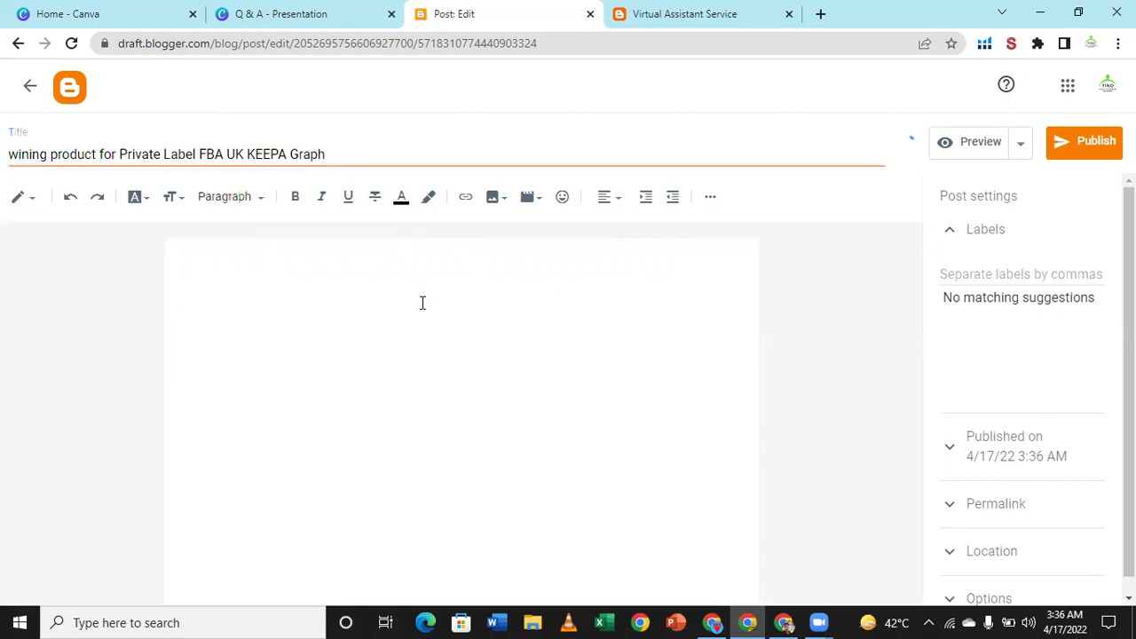
pyautogui.write('wining product for Private Label FBA UK')
pyautogui.click(337, 154)
pyautogui.hotkey('ctrl', 'a')
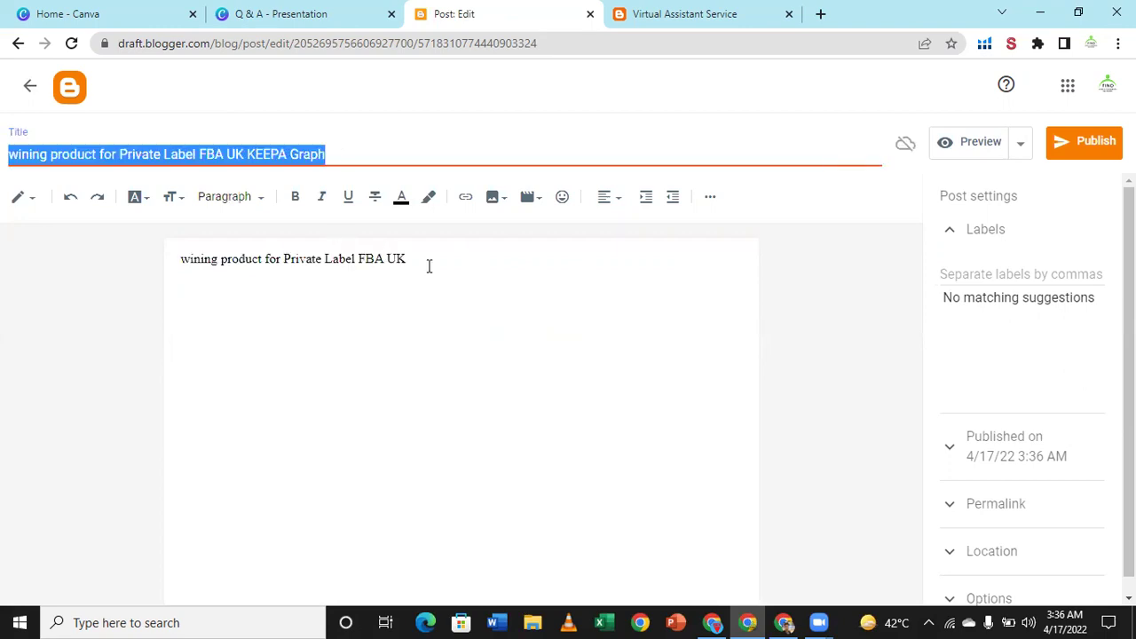
pyautogui.hotkey('ctrl', 'c')
pyautogui.click(425, 269)
pyautogui.hotkey('ctrl', 'a')
pyautogui.hotkey('ctrl', 'v')
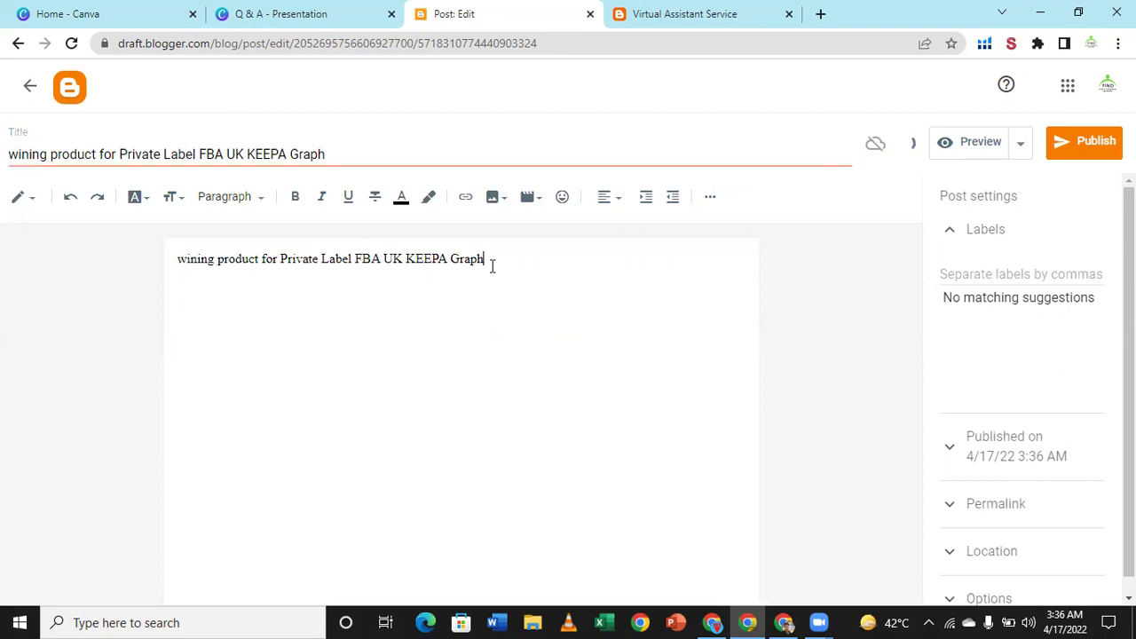
pyautogui.press('Return')
pyautogui.press('Return')
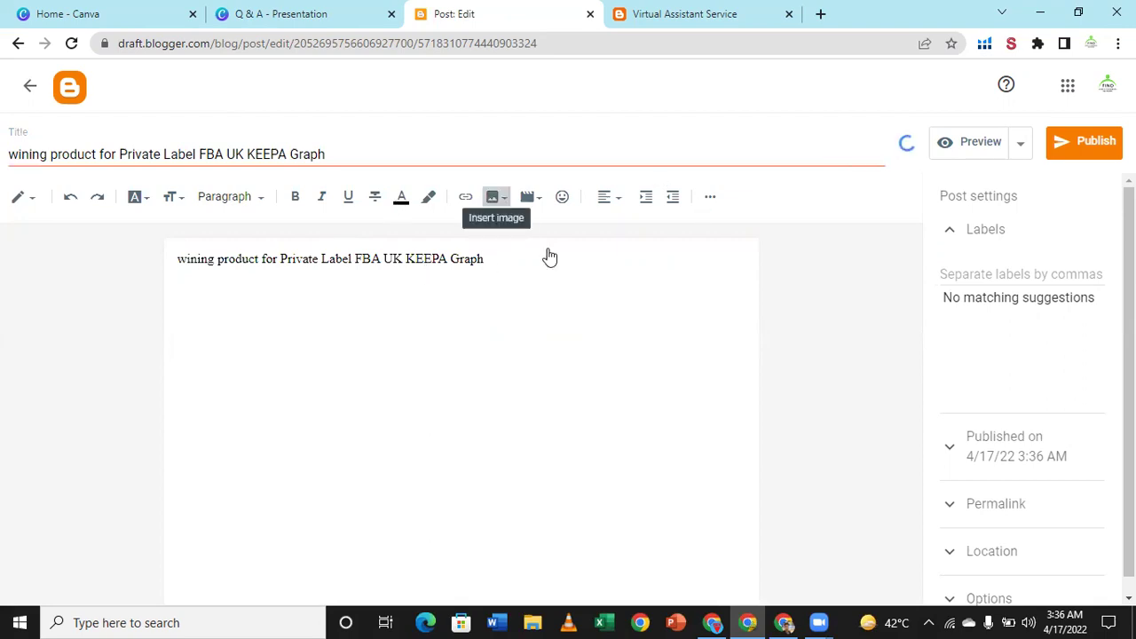
# - Upload the image "Chotiner-How-Jeff-Bezos-Sees-the-Press" from the Downloads folder and insert it below the post's text
pyautogui.click(493, 196)
pyautogui.click(360, 292)
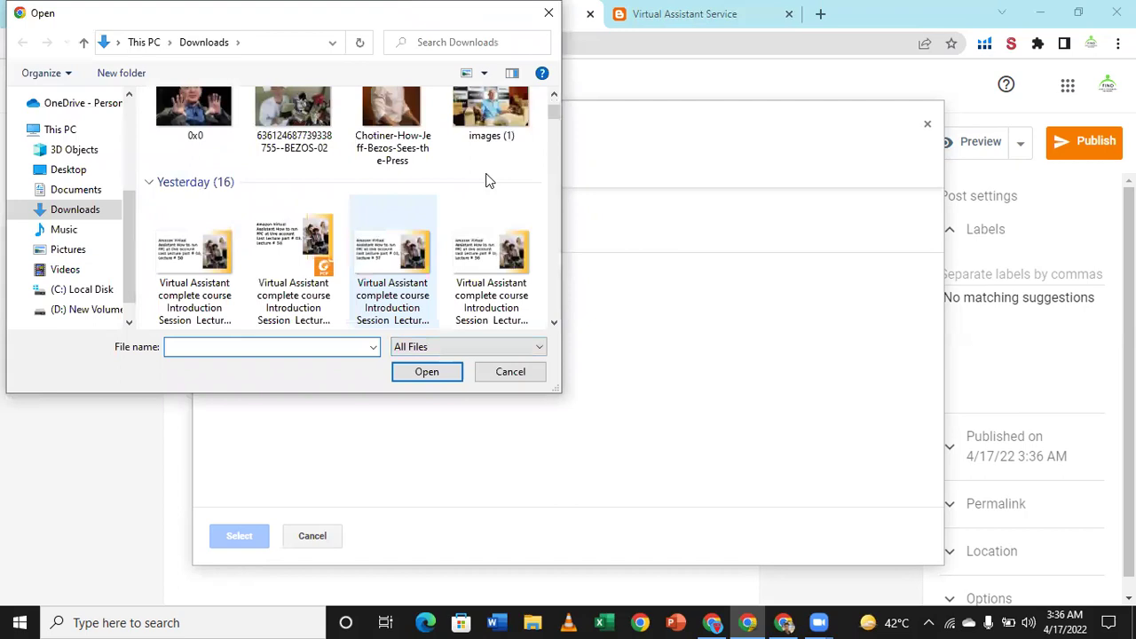
pyautogui.click(409, 169)
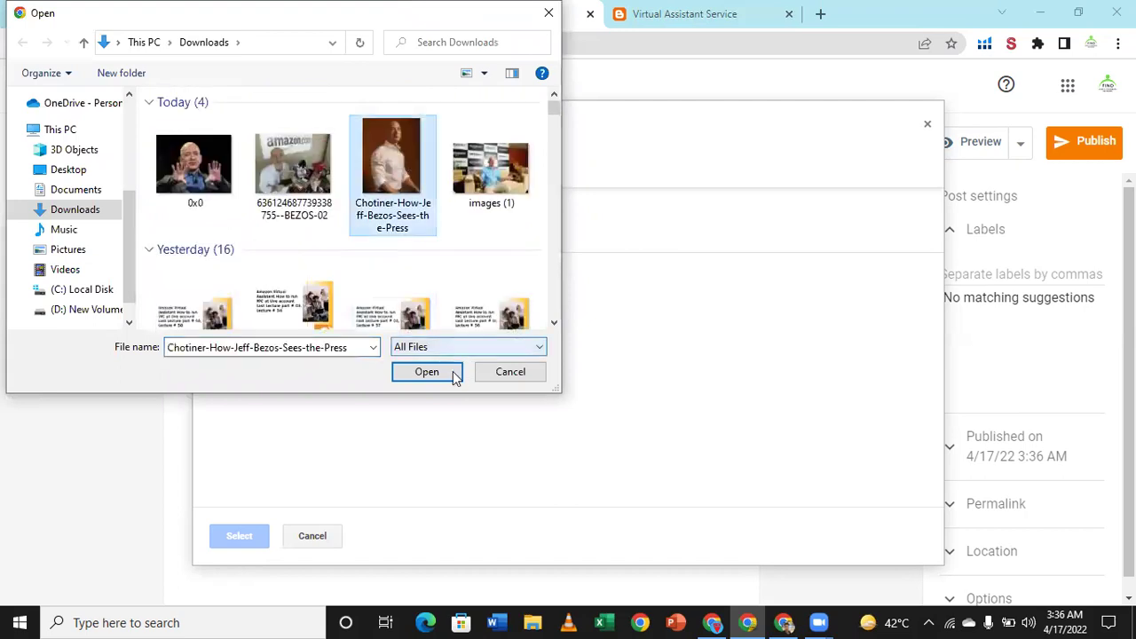
pyautogui.click(455, 377)
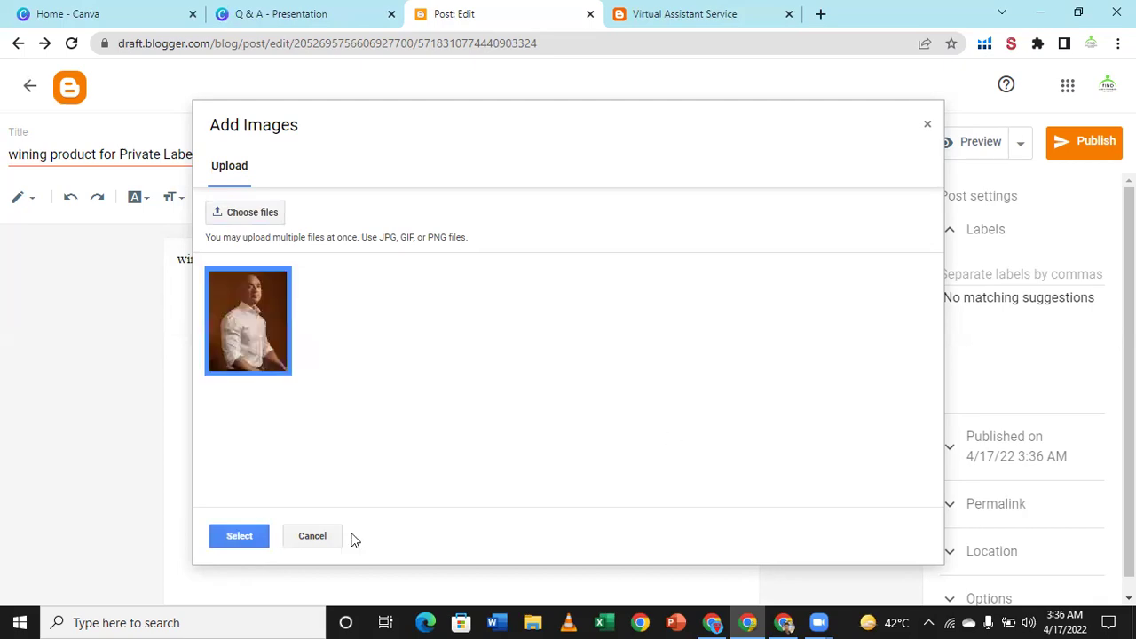
pyautogui.click(247, 537)
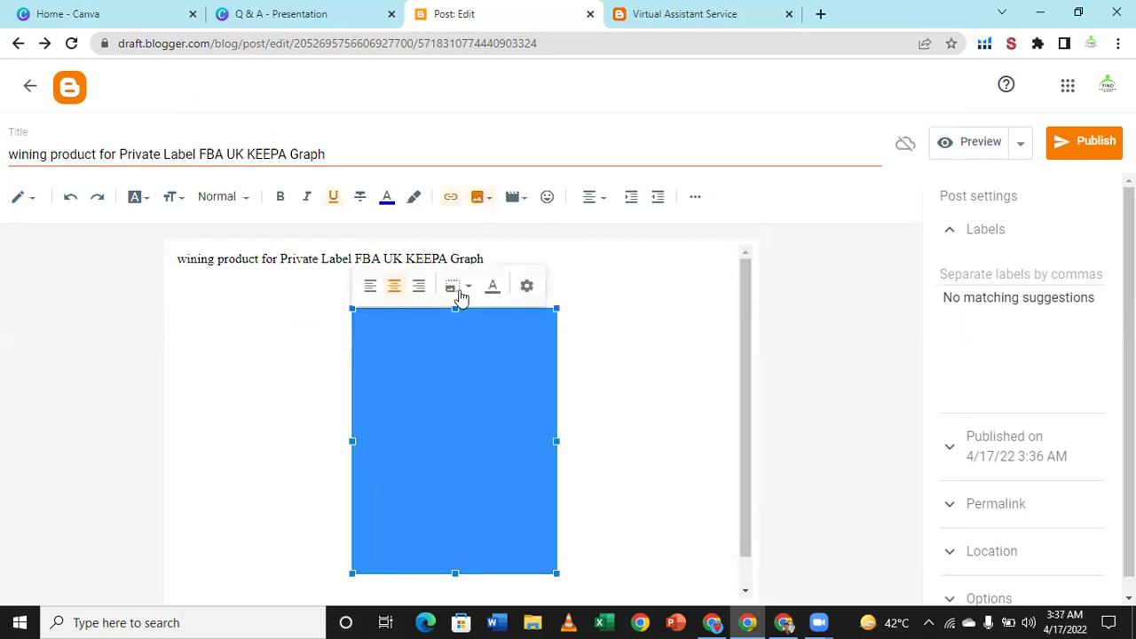
# - Set the inserted image's size to Large and publish the KEEPA Graph post to the blog
pyautogui.click(461, 296)
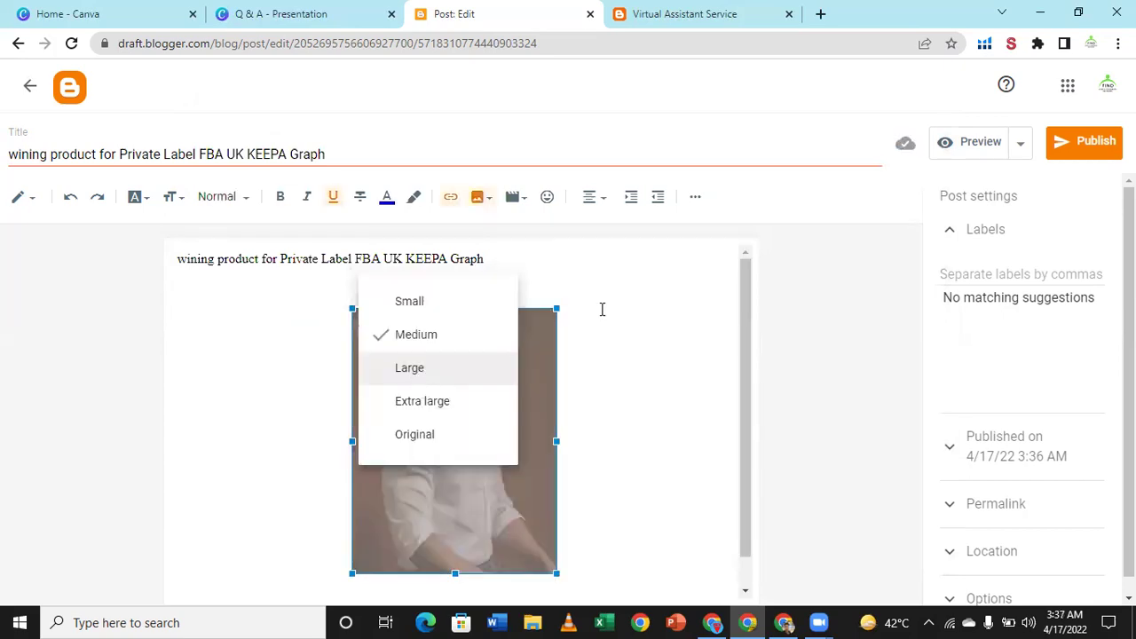
pyautogui.click(607, 297)
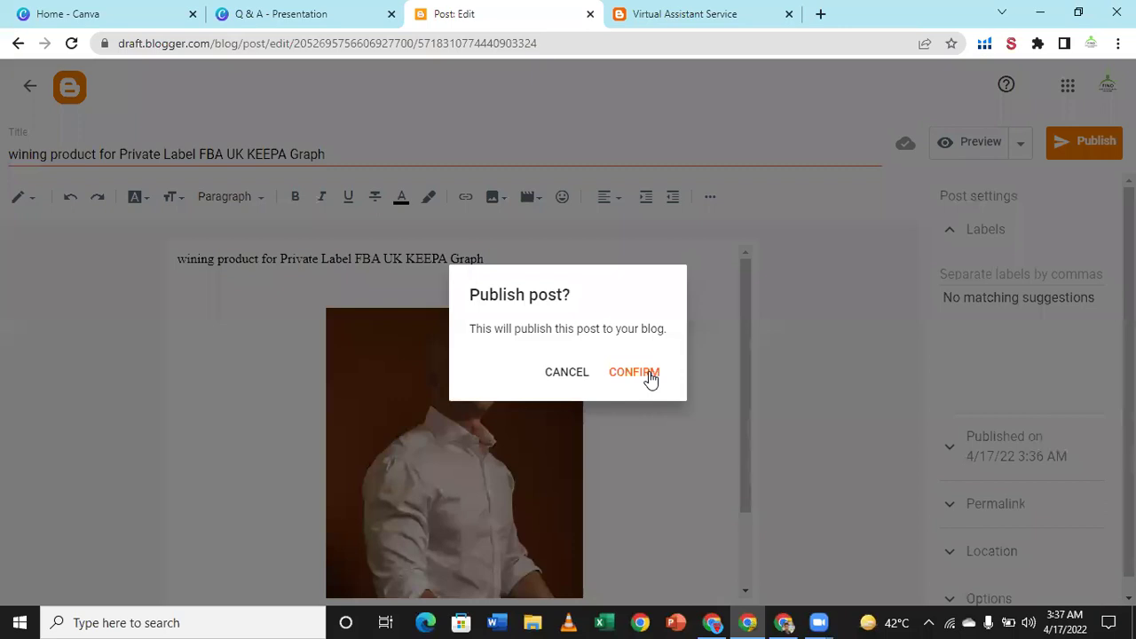
pyautogui.click(634, 372)
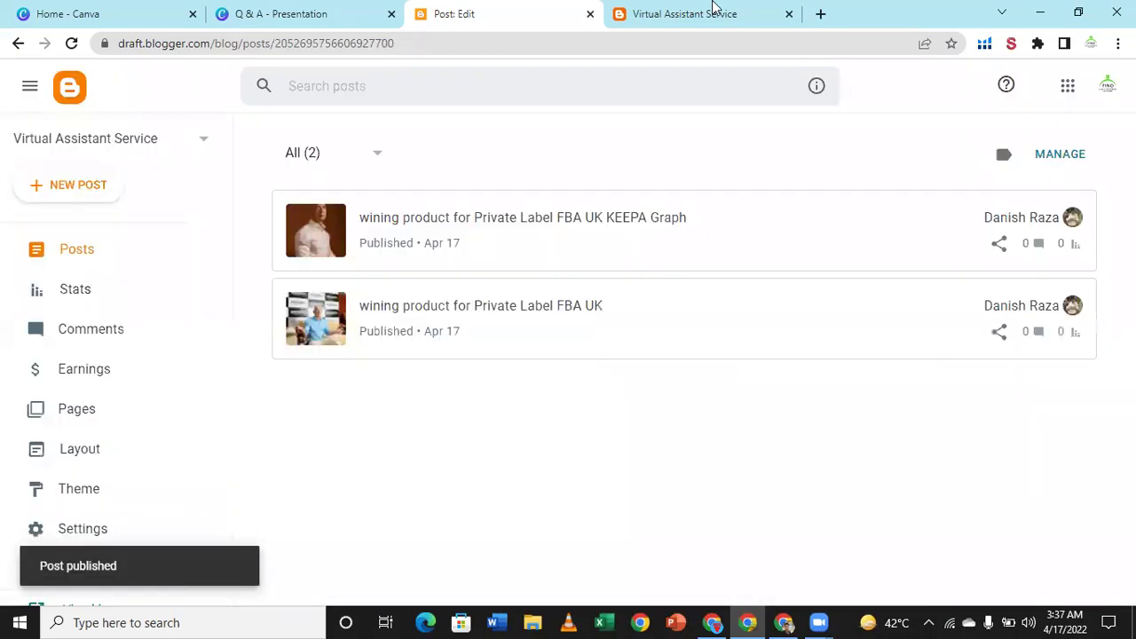
# - Reload the blog's public page and examine how the KEEPA Graph post and the earlier post are displayed
pyautogui.click(712, 11)
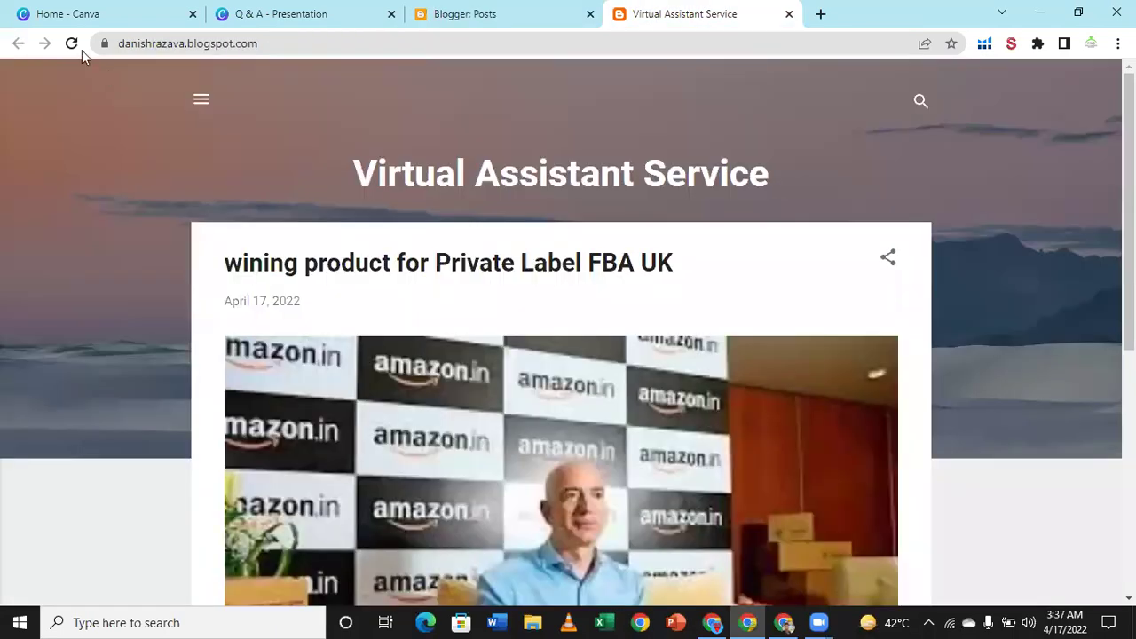
pyautogui.press('F5')
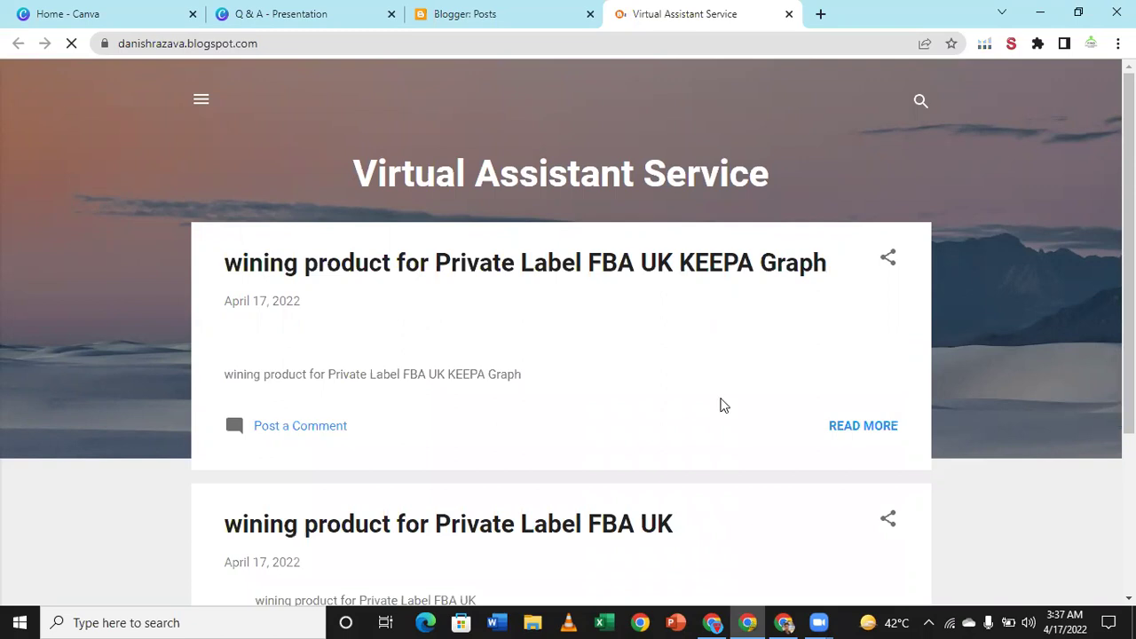
pyautogui.scroll(-2, 728, 413)
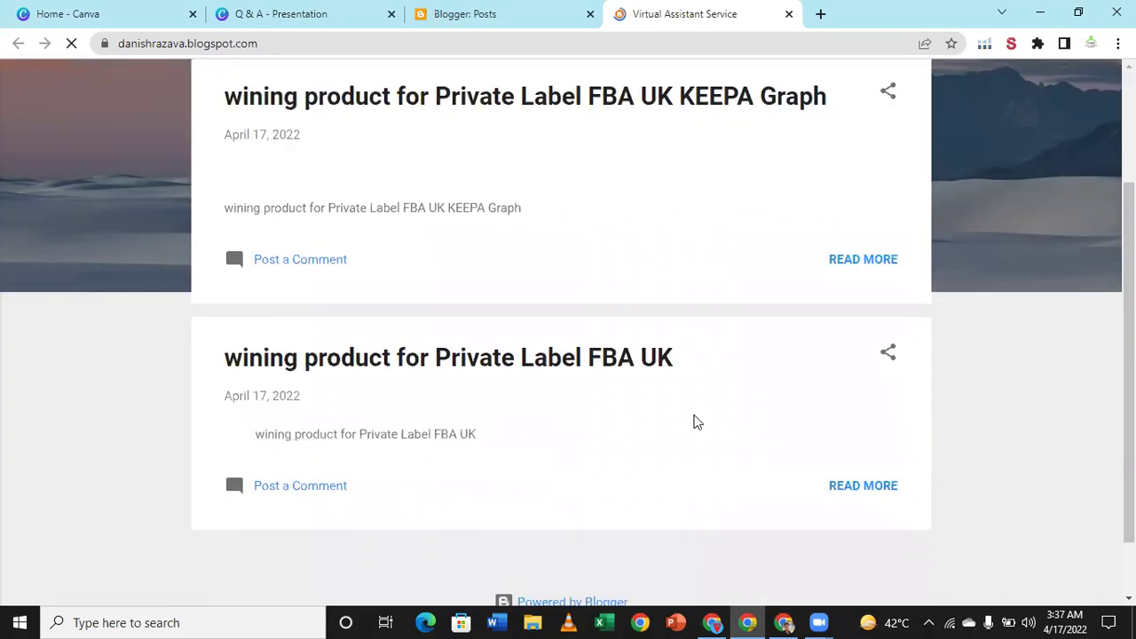
pyautogui.scroll(2, 675, 373)
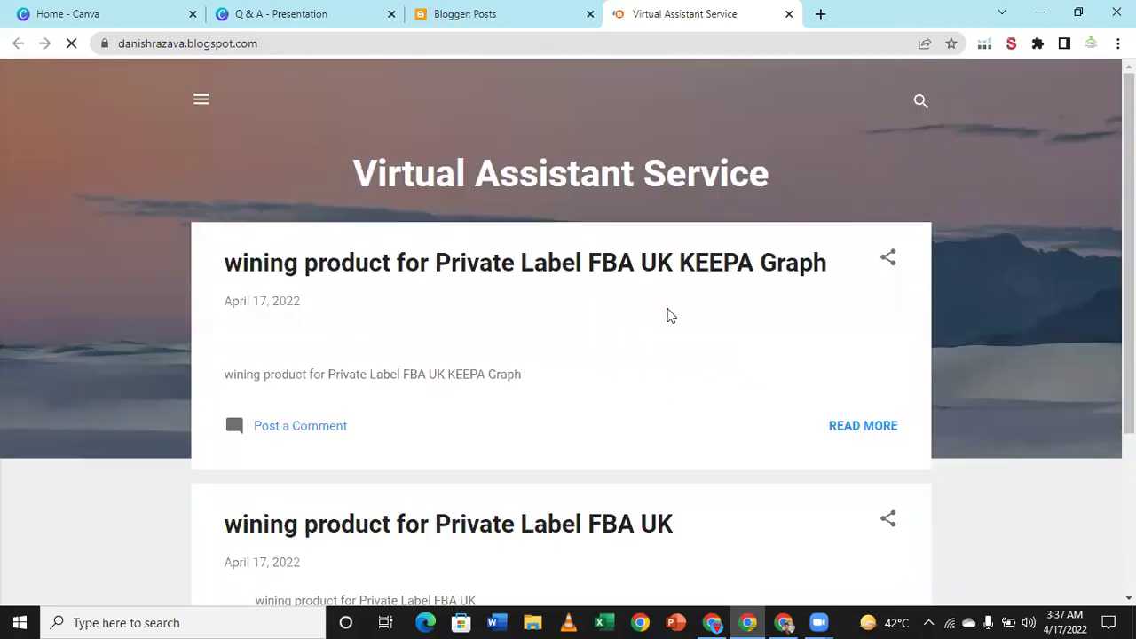
pyautogui.scroll(-3, 634, 338)
pyautogui.scroll(1, 655, 414)
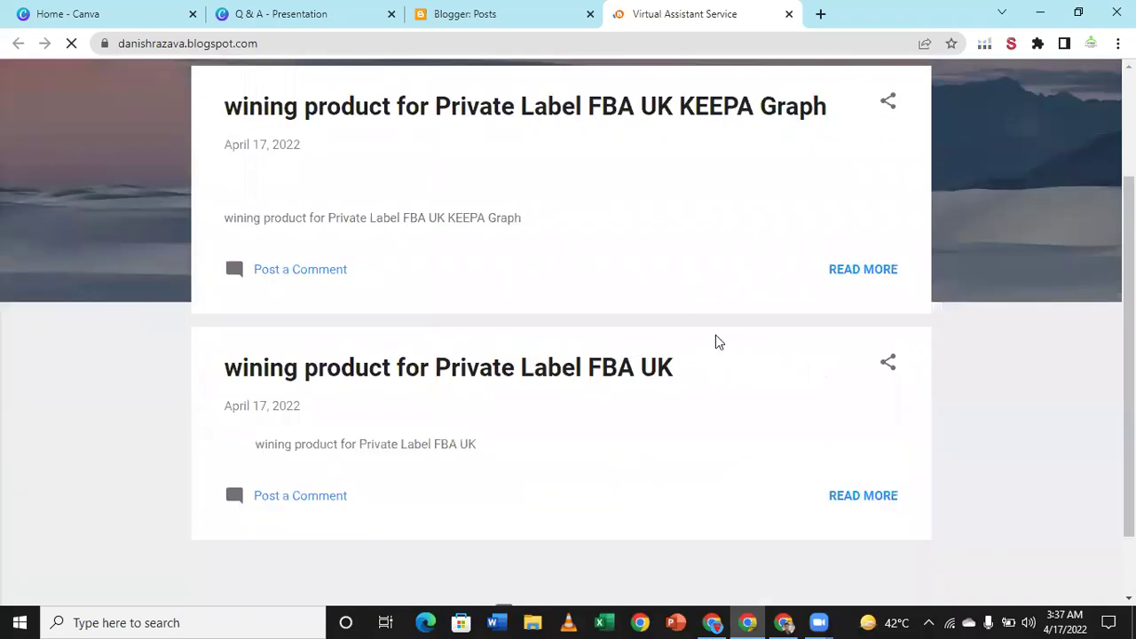
pyautogui.scroll(2, 710, 327)
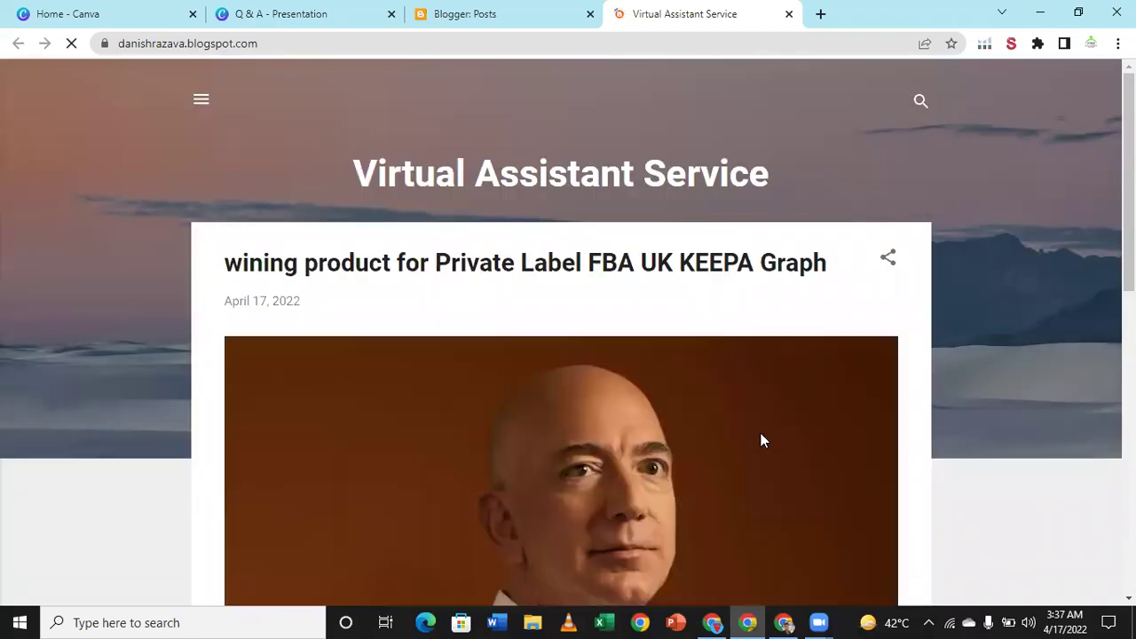
pyautogui.scroll(-8, 873, 411)
pyautogui.click(873, 413)
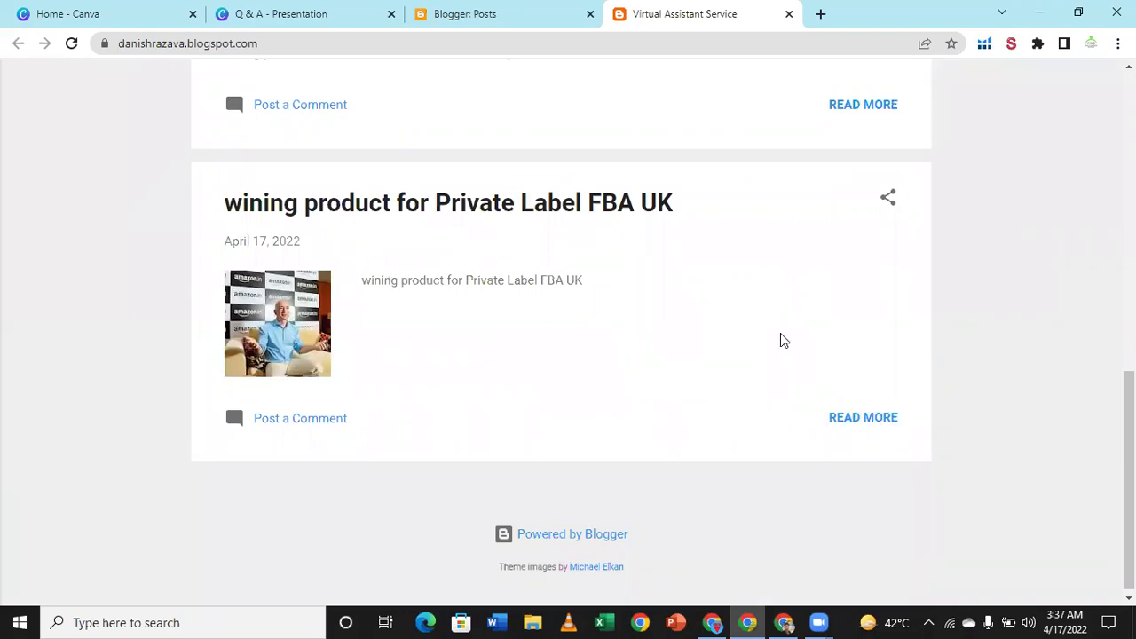
pyautogui.scroll(10, 780, 341)
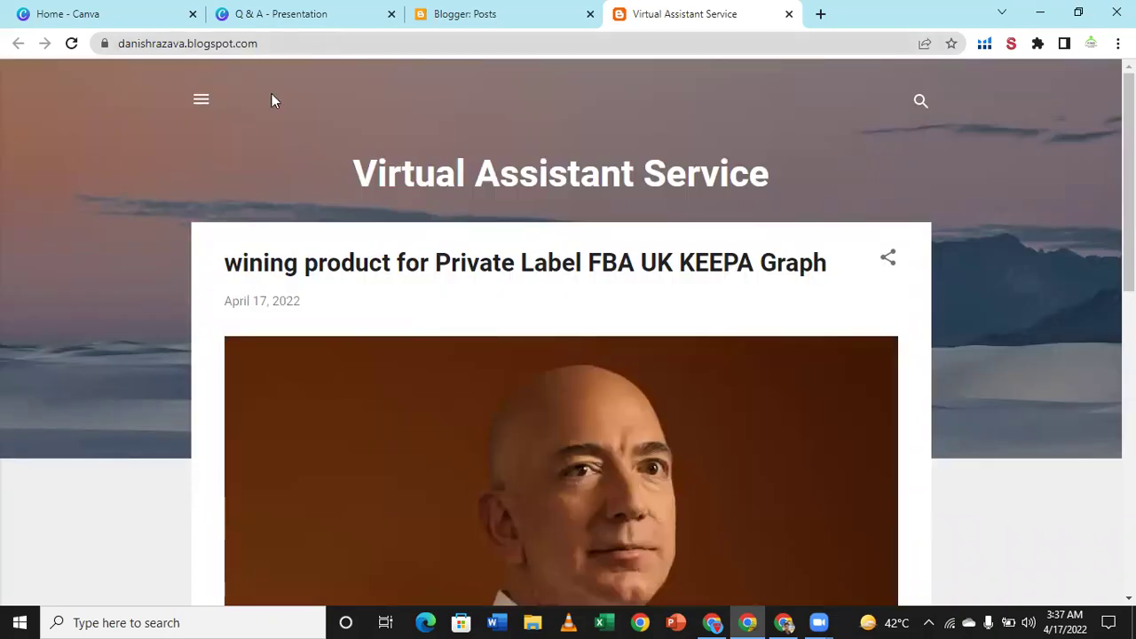
# - Select the blog's web address and review both published posts on the public page again
pyautogui.click(186, 44)
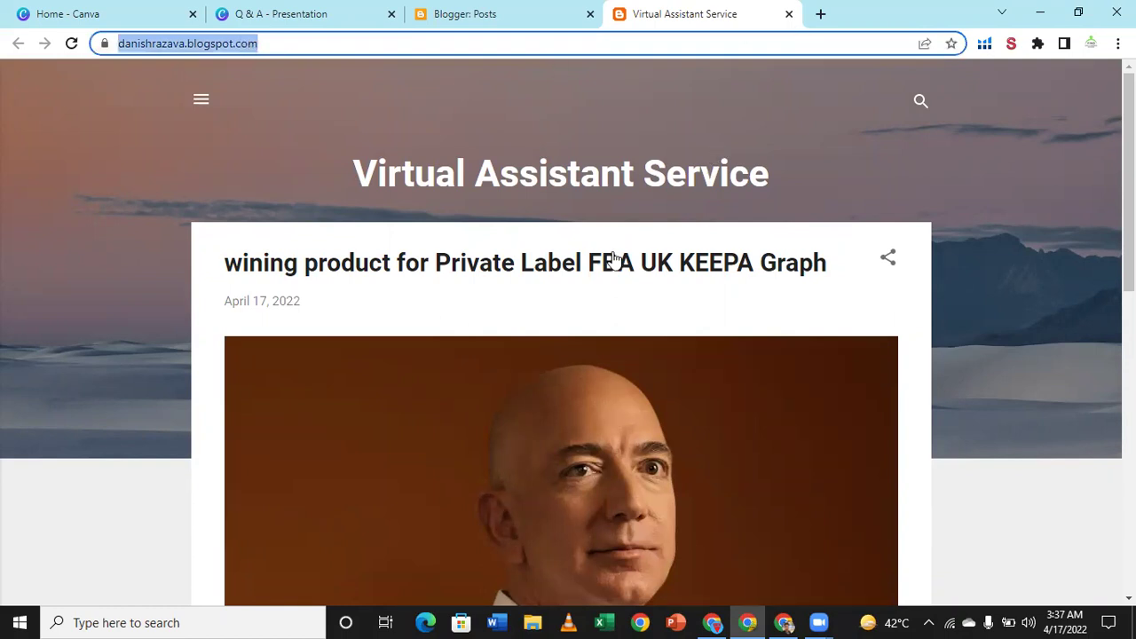
pyautogui.scroll(-10, 657, 324)
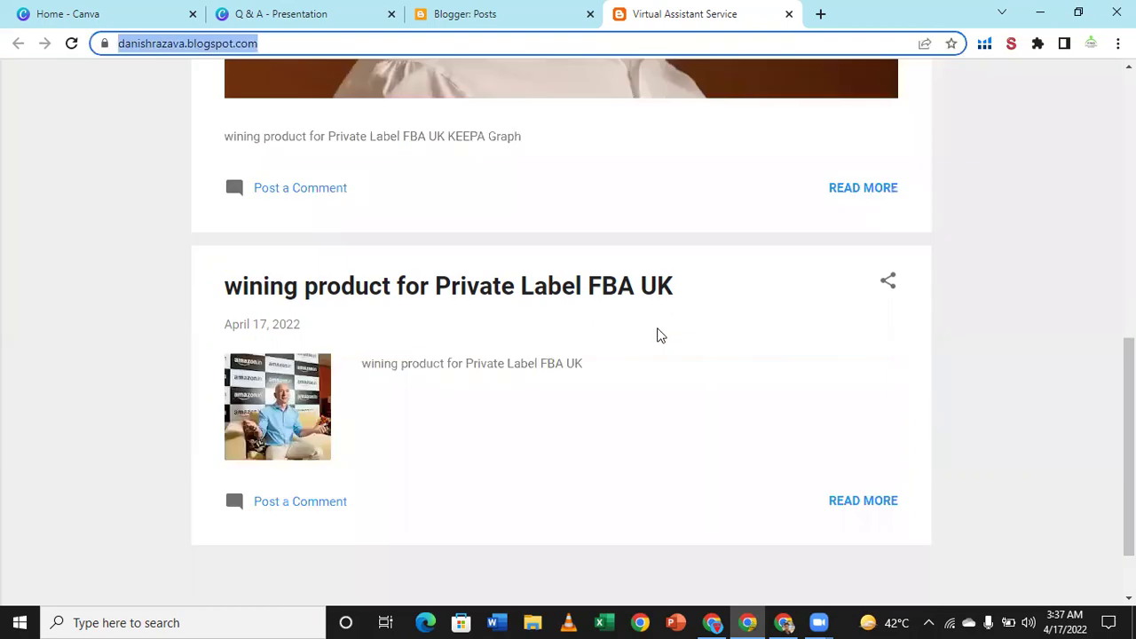
pyautogui.scroll(1, 657, 329)
pyautogui.scroll(6, 543, 258)
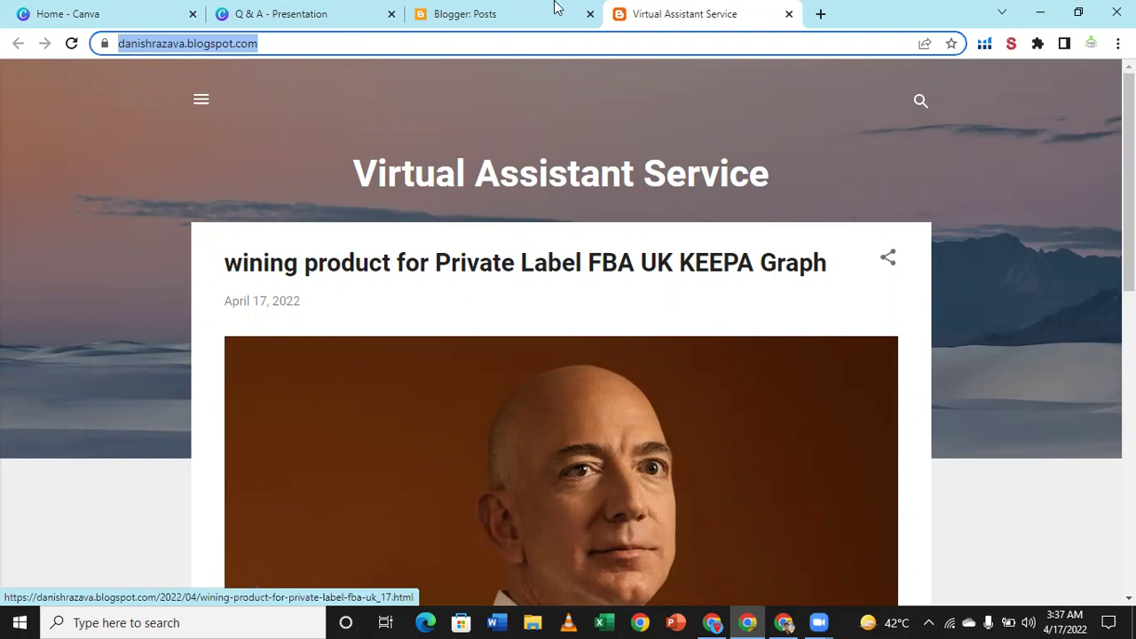
# - Return to the blog's post list, open a new browser tab and try to bring up the Google apps launcher
pyautogui.click(471, 11)
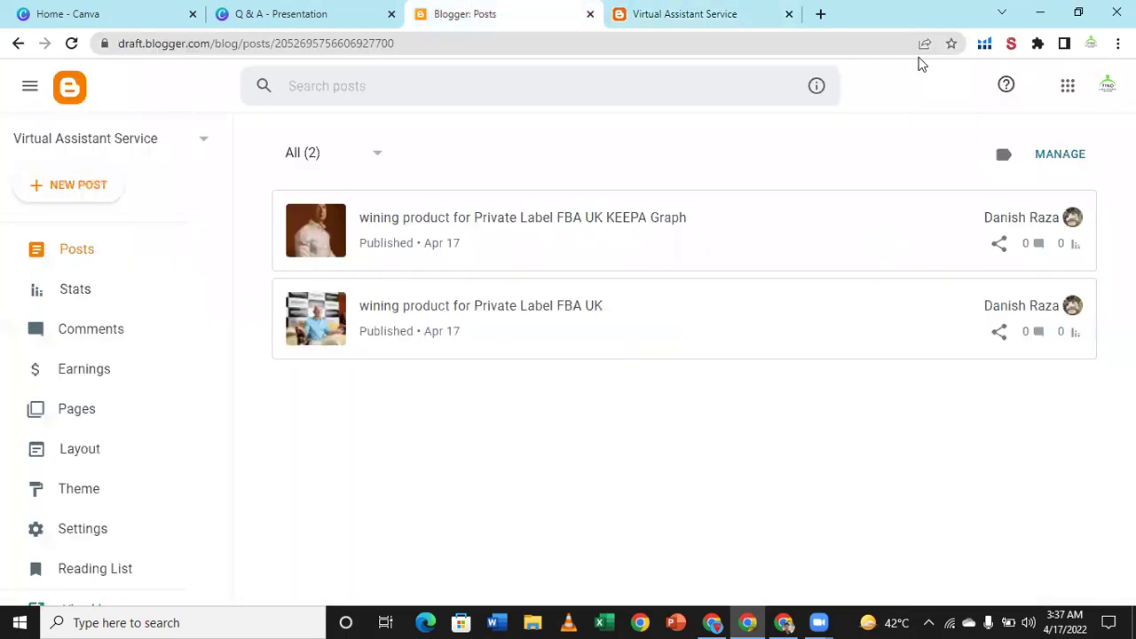
pyautogui.click(820, 16)
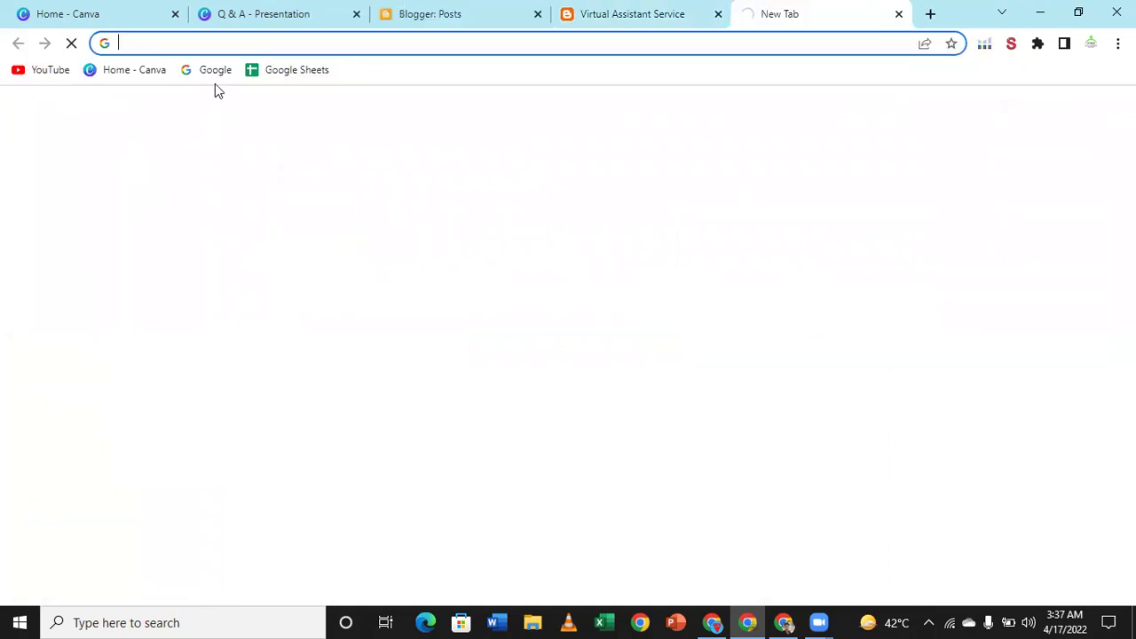
pyautogui.click(212, 76)
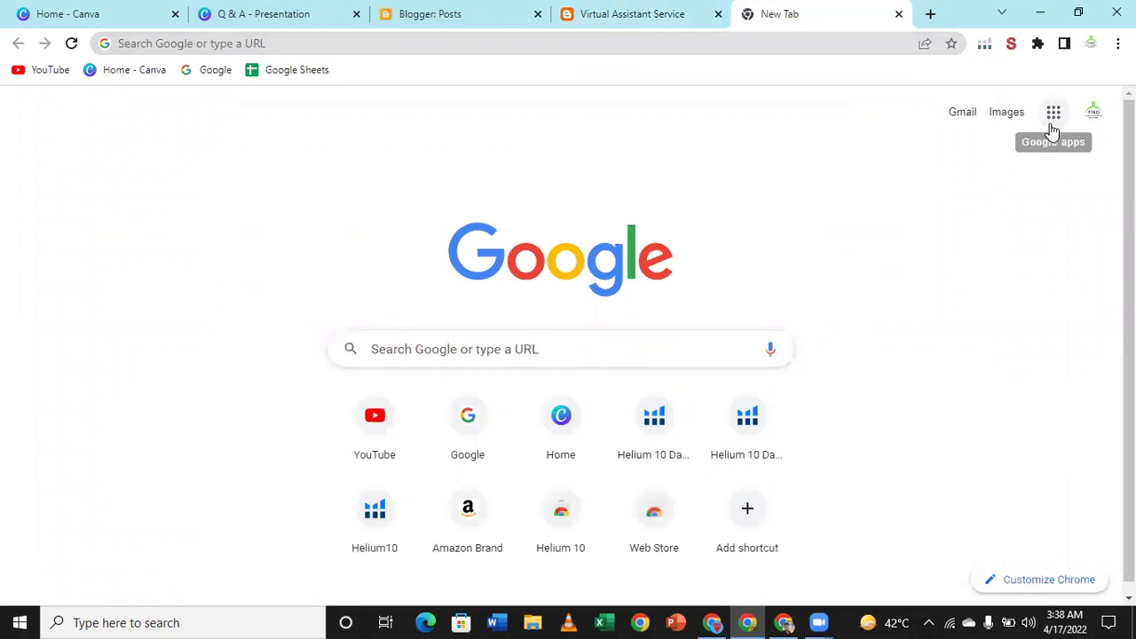
pyautogui.click(1054, 114)
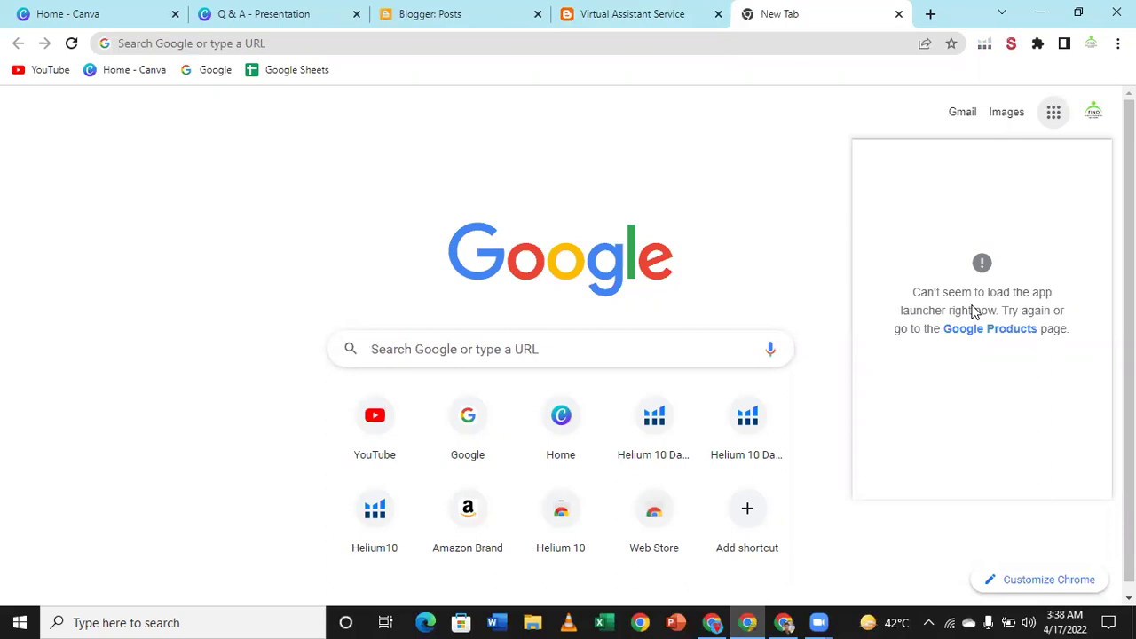
pyautogui.click(974, 310)
# - Return to the blog's public page and view the image and text of the KEEPA Graph post
pyautogui.click(652, 8)
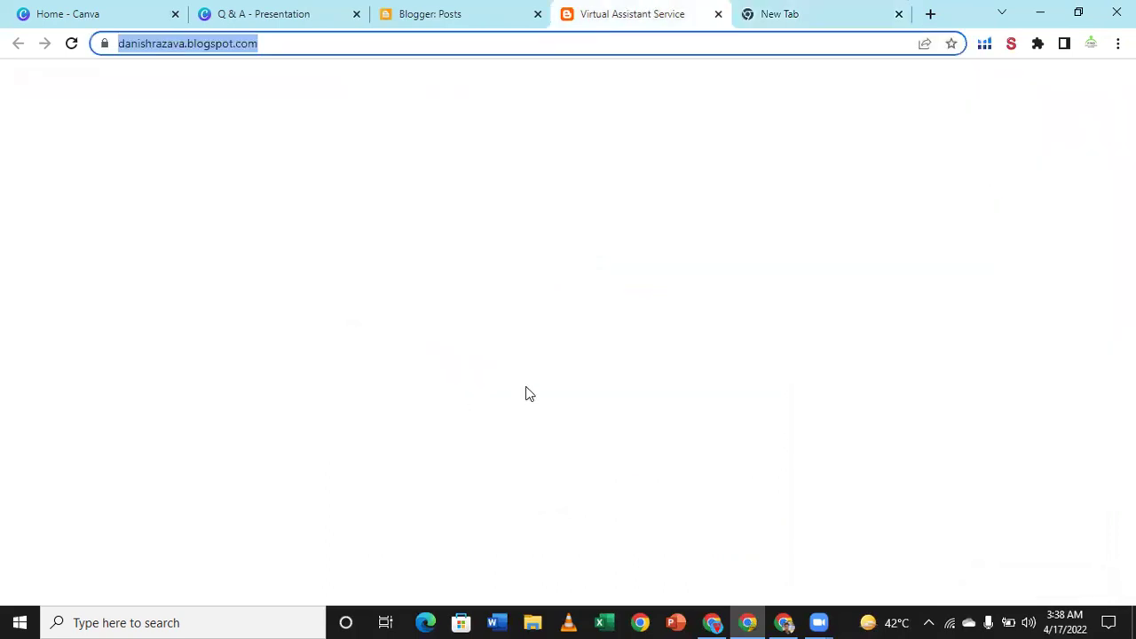
pyautogui.scroll(-4, 628, 358)
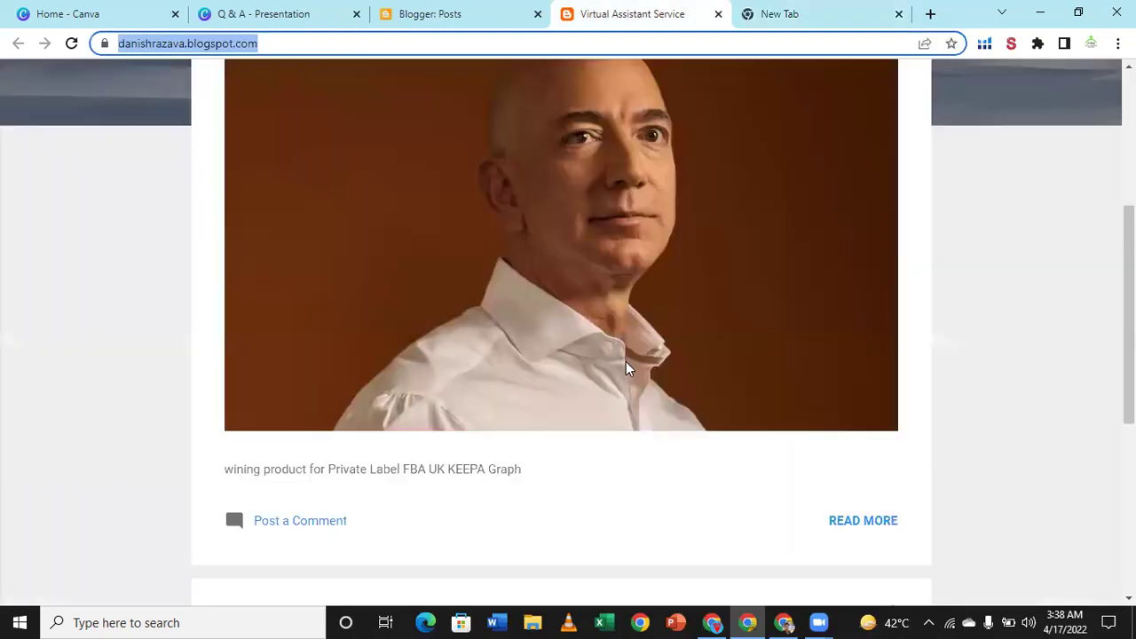
pyautogui.scroll(4, 625, 364)
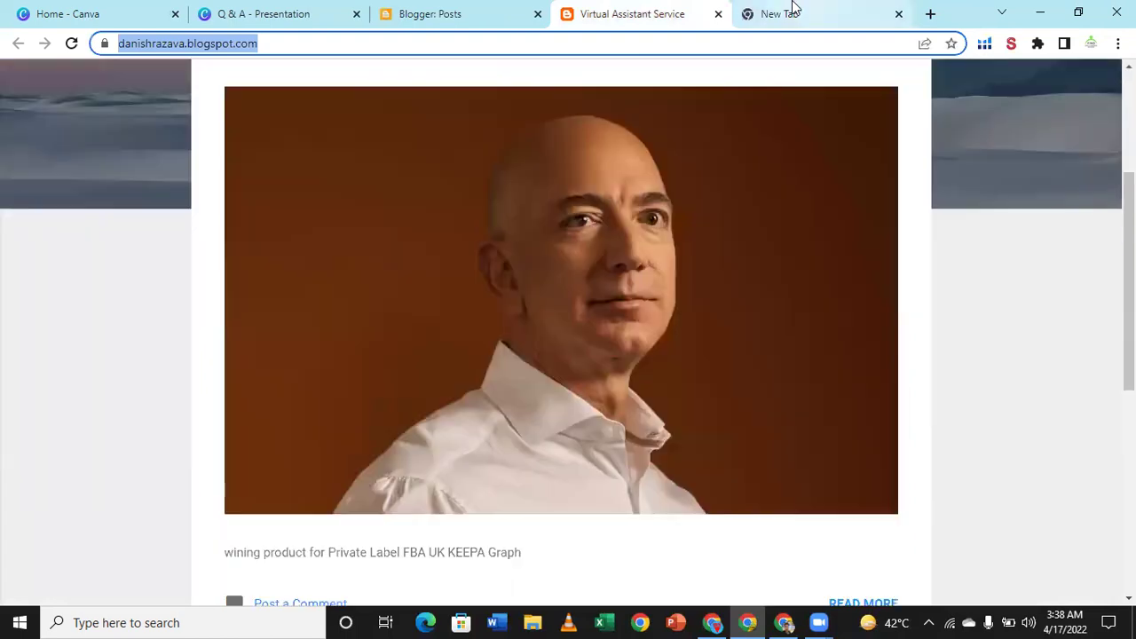
# - Open the Google apps launcher in the new tab and look through its full list of apps, including Blogger
pyautogui.click(786, 13)
pyautogui.click(1053, 113)
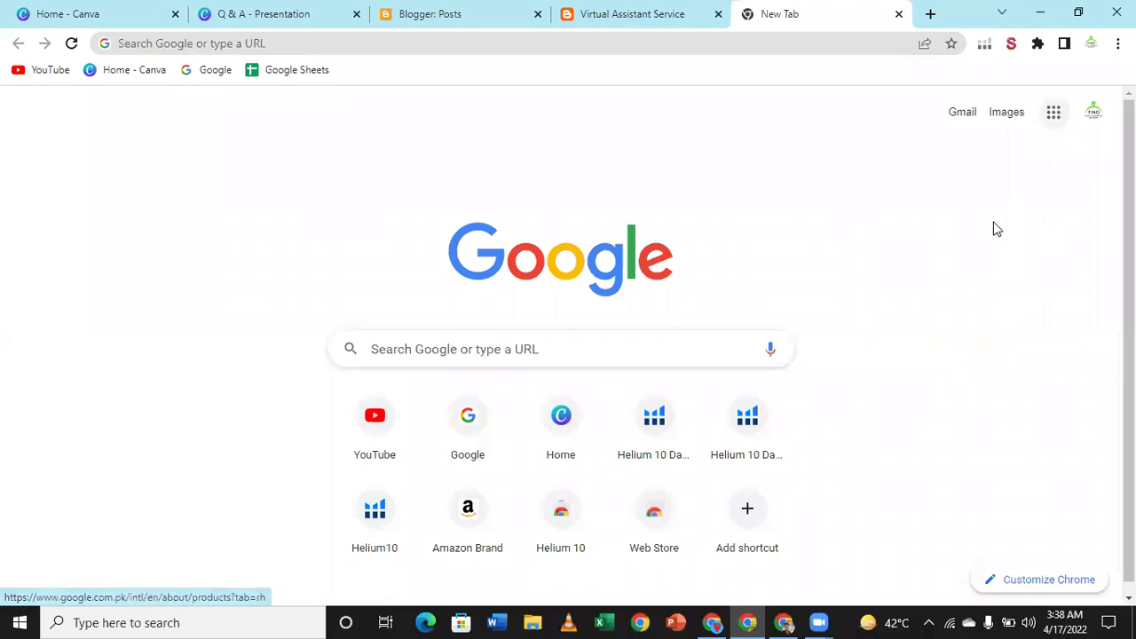
pyautogui.scroll(-1, 997, 267)
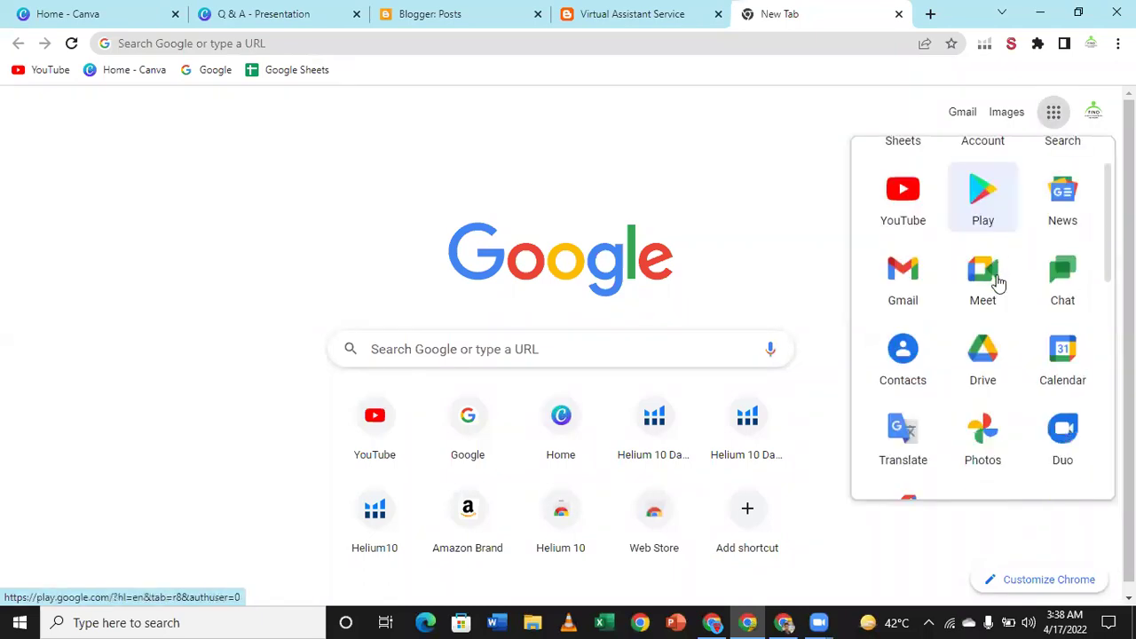
pyautogui.scroll(-2, 999, 282)
pyautogui.scroll(-2, 1001, 296)
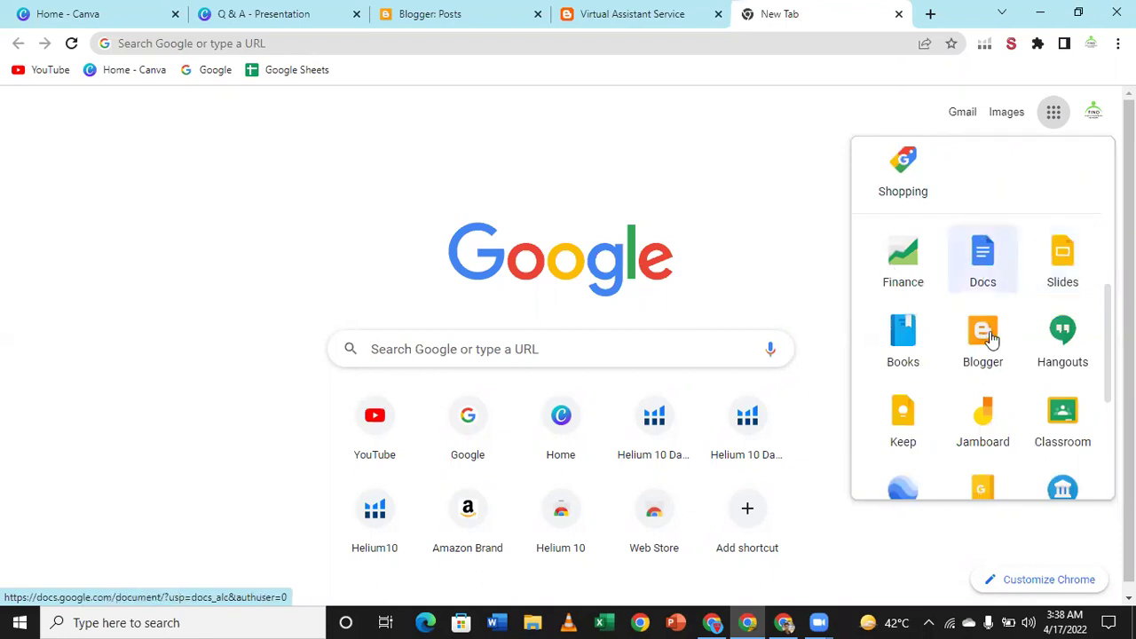
pyautogui.scroll(-3, 990, 333)
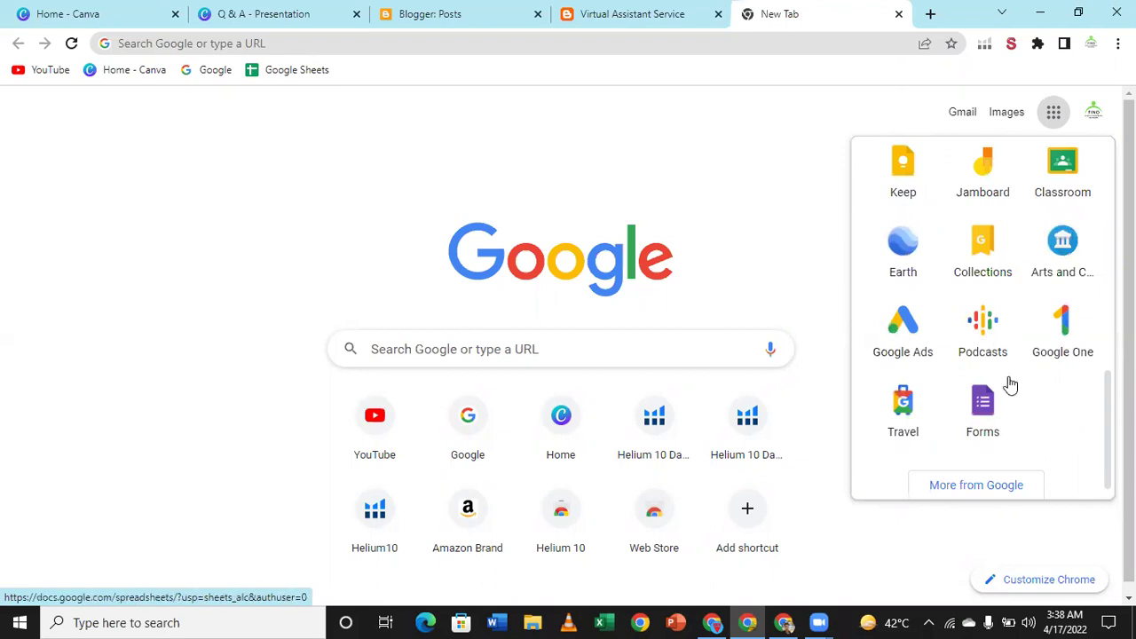
pyautogui.scroll(-1, 1015, 366)
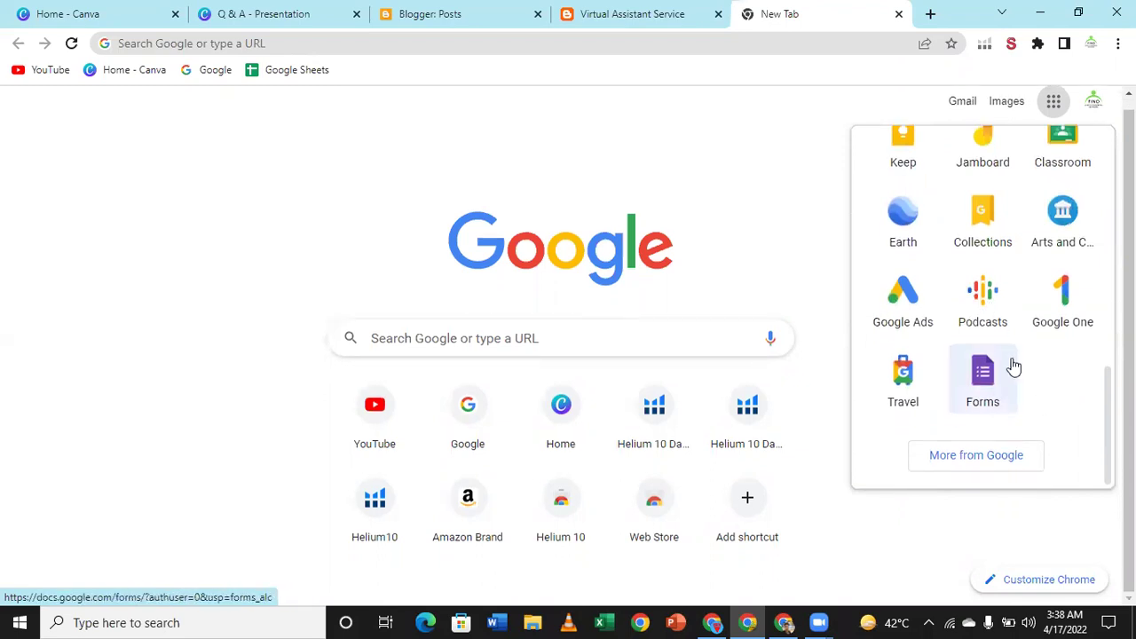
pyautogui.scroll(1, 1012, 364)
pyautogui.scroll(2, 1002, 355)
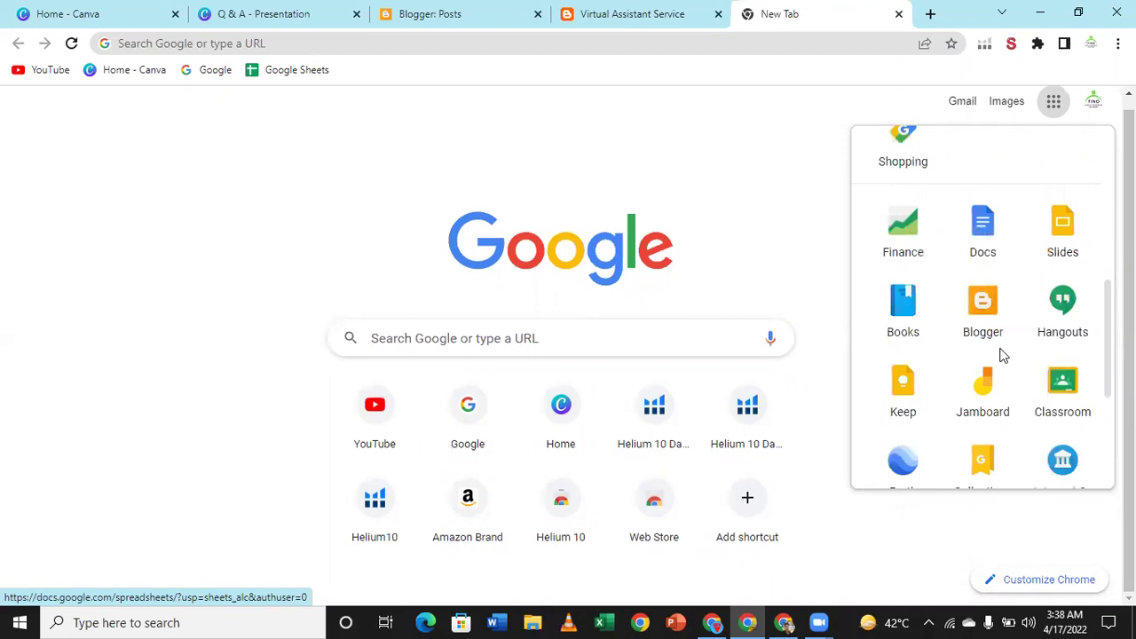
pyautogui.scroll(3, 1003, 355)
pyautogui.scroll(2, 1002, 355)
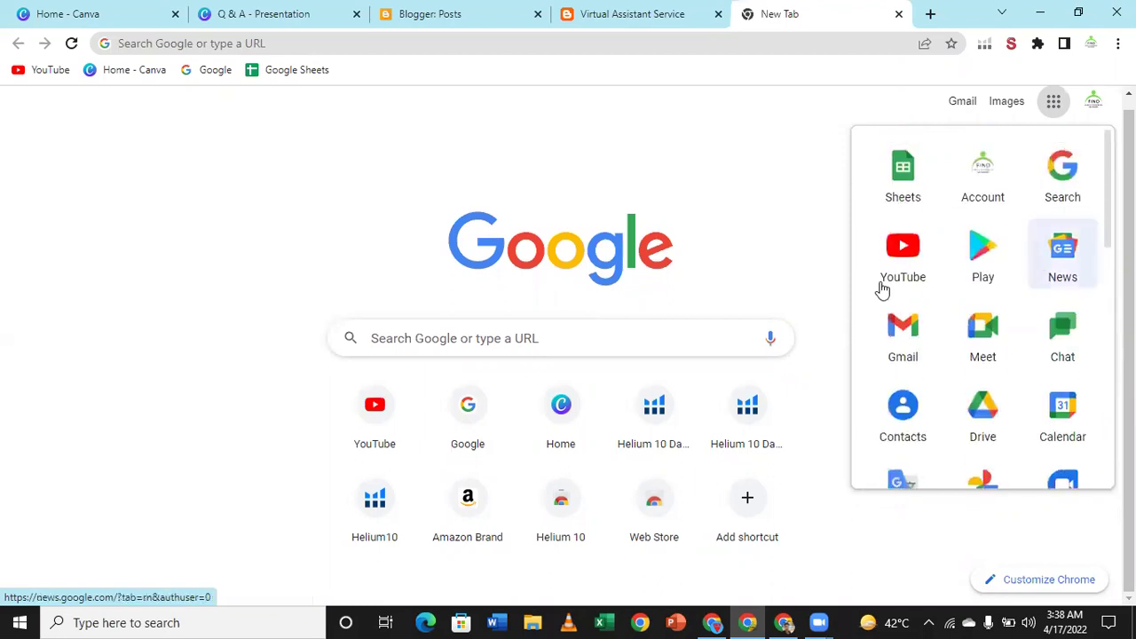
pyautogui.scroll(-1, 887, 293)
pyautogui.scroll(-1, 1012, 333)
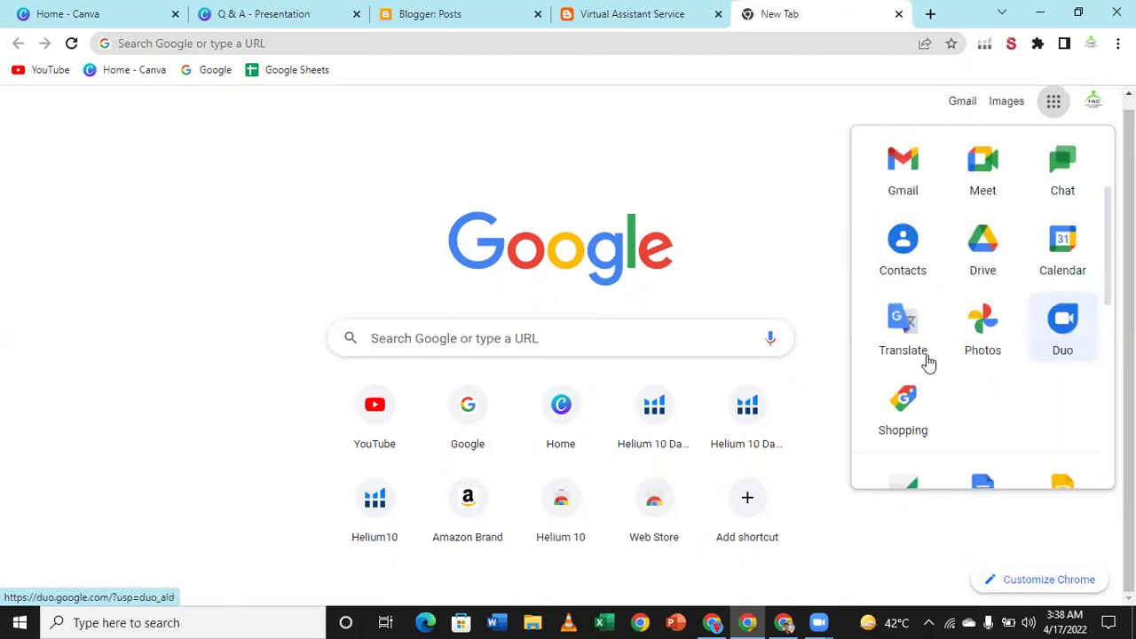
pyautogui.scroll(-2, 985, 352)
pyautogui.scroll(-1, 1065, 355)
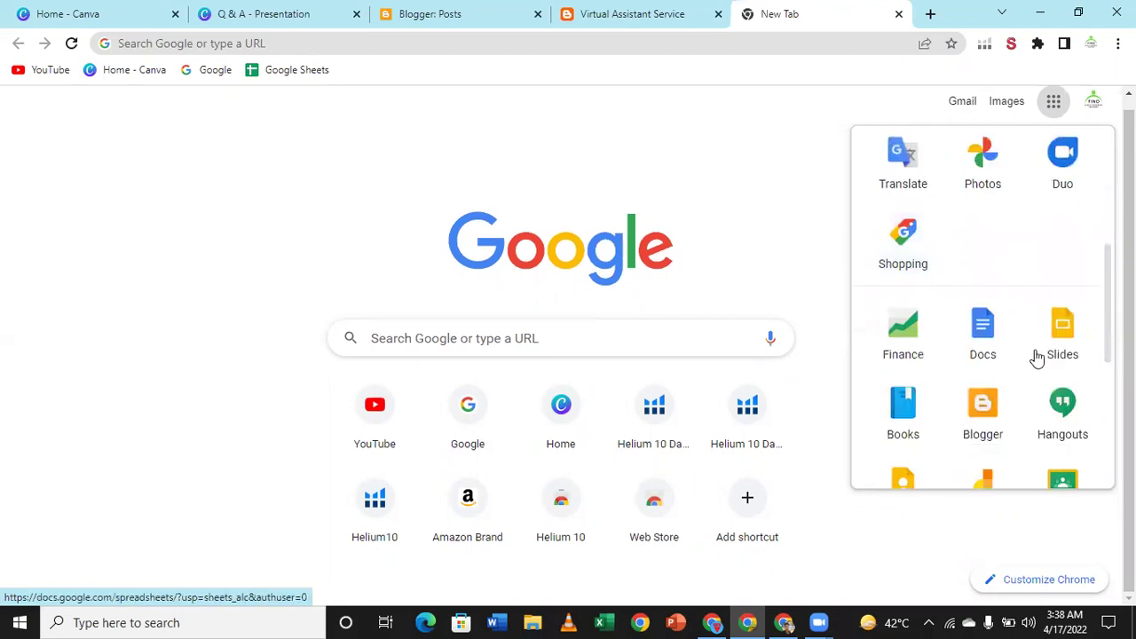
pyautogui.scroll(-2, 935, 239)
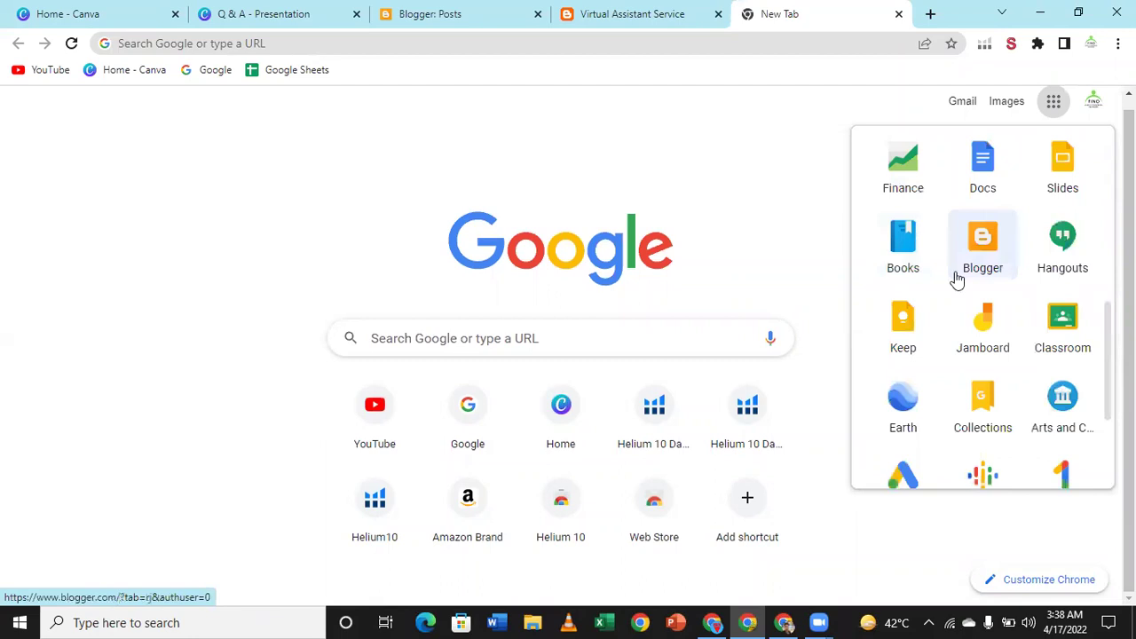
pyautogui.scroll(-1, 976, 311)
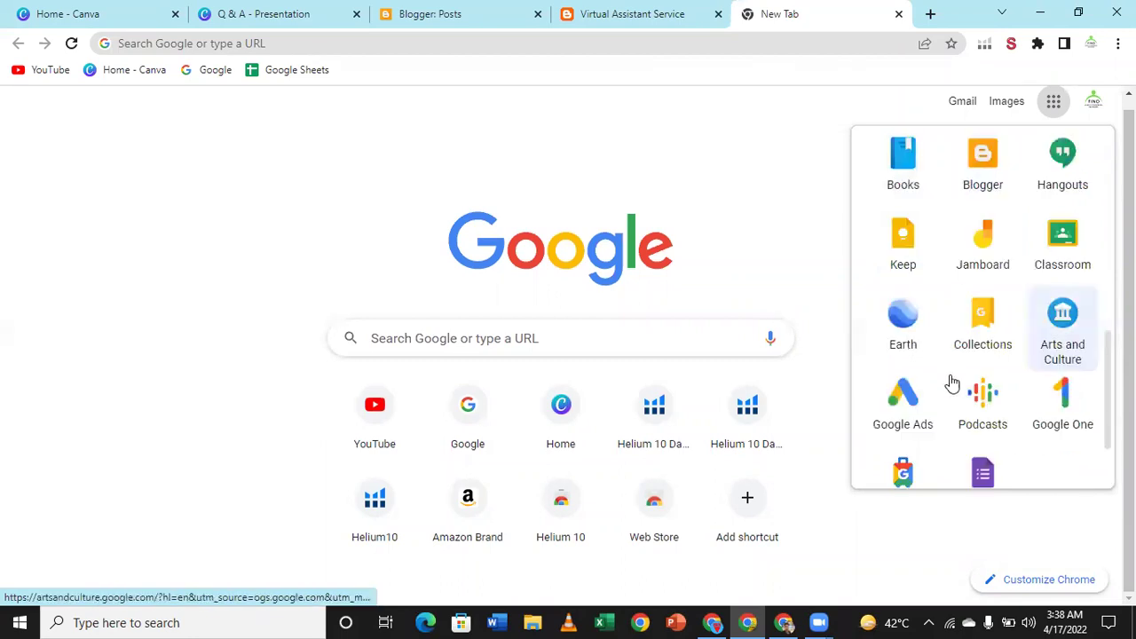